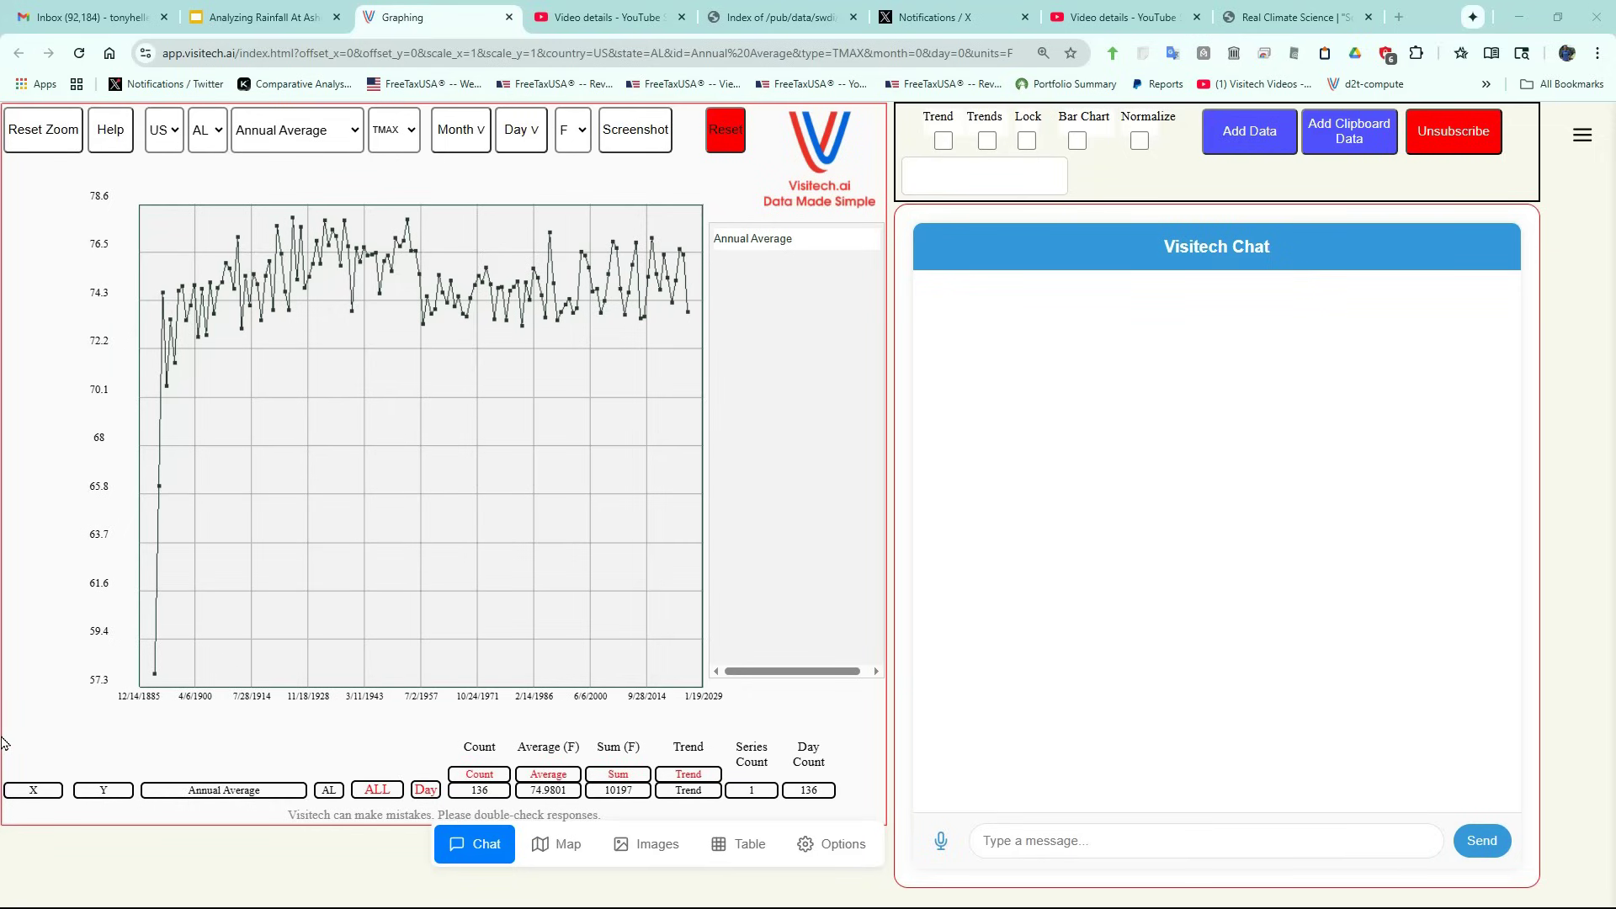
# Switch the data to North Carolina and zoom the satellite map into western NC around Hendersonville.
pyautogui.click(219, 141)
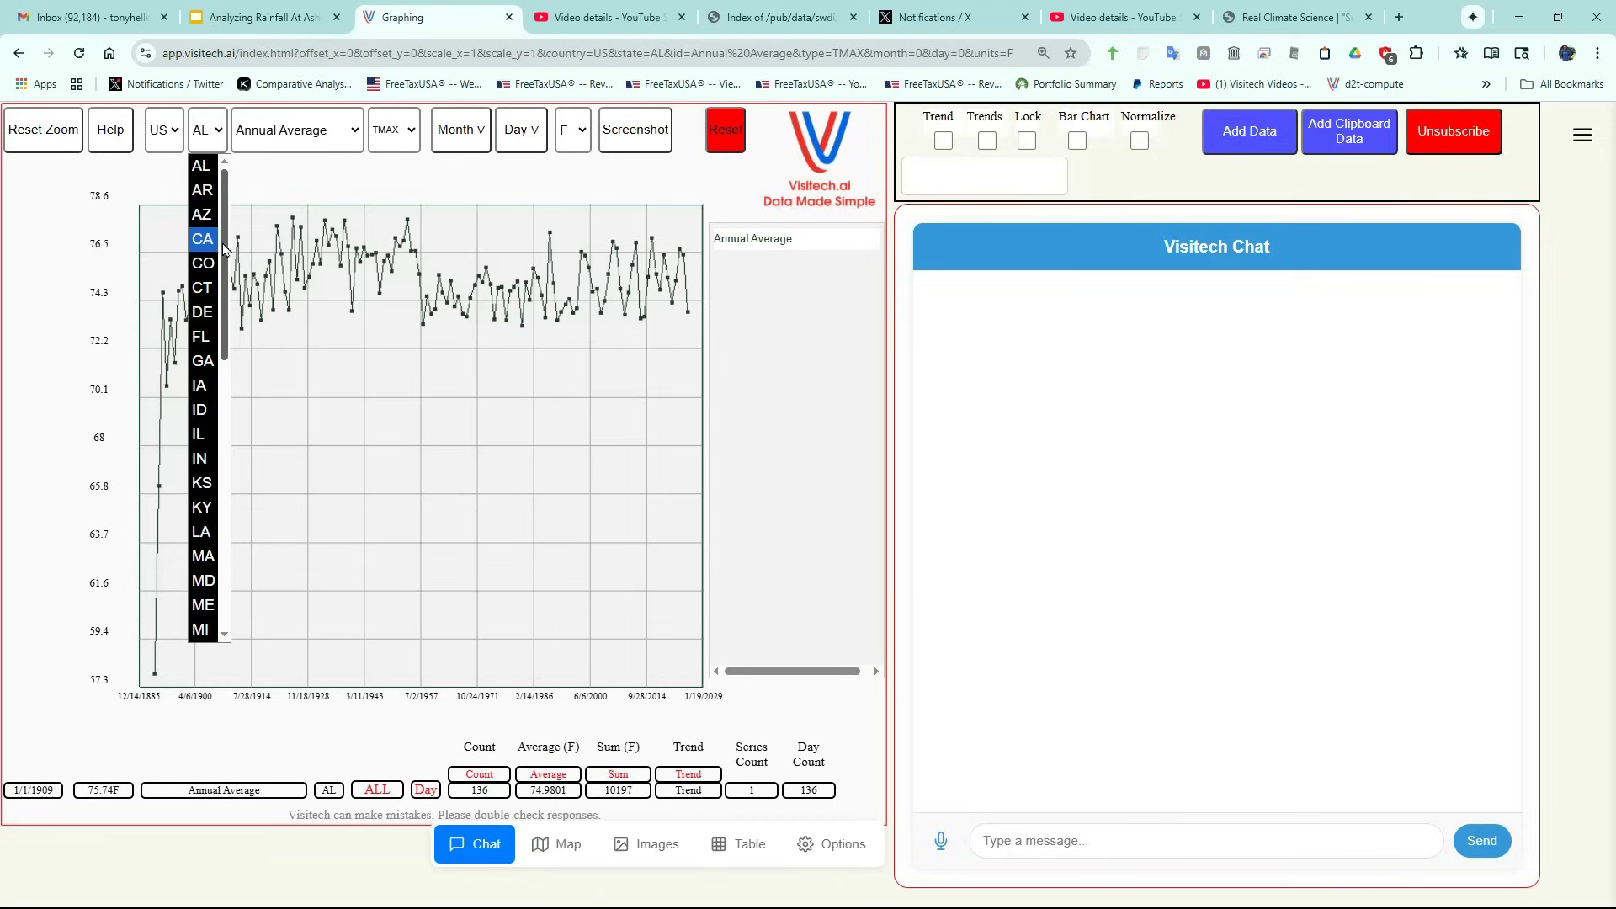
pyautogui.scroll(-2, 216, 290)
pyautogui.scroll(-1, 210, 336)
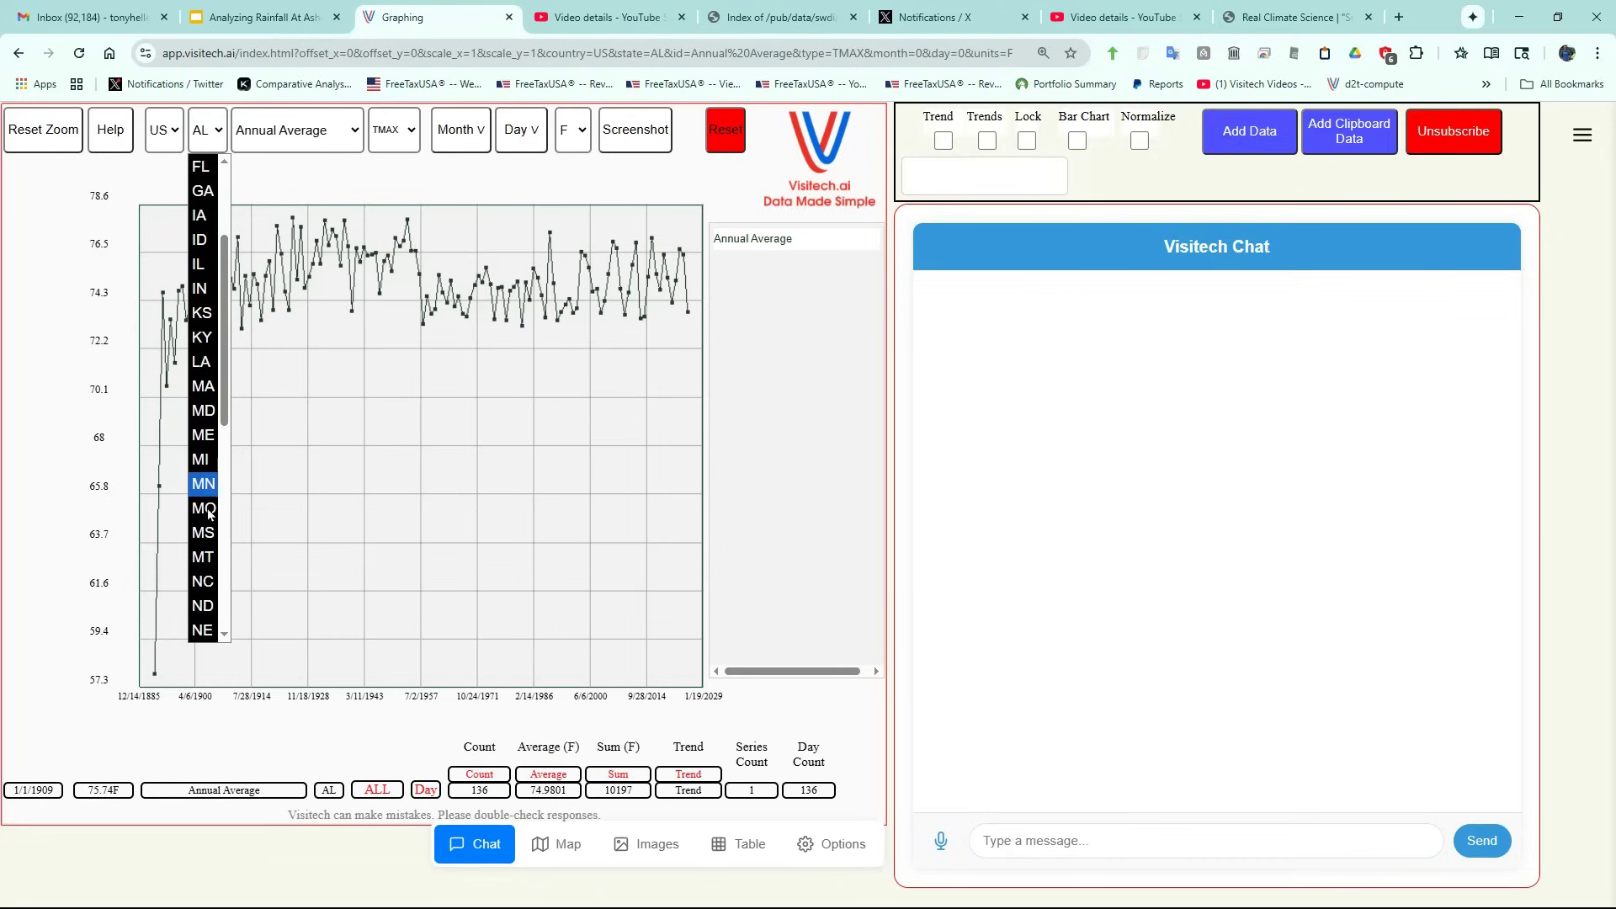
pyautogui.click(200, 583)
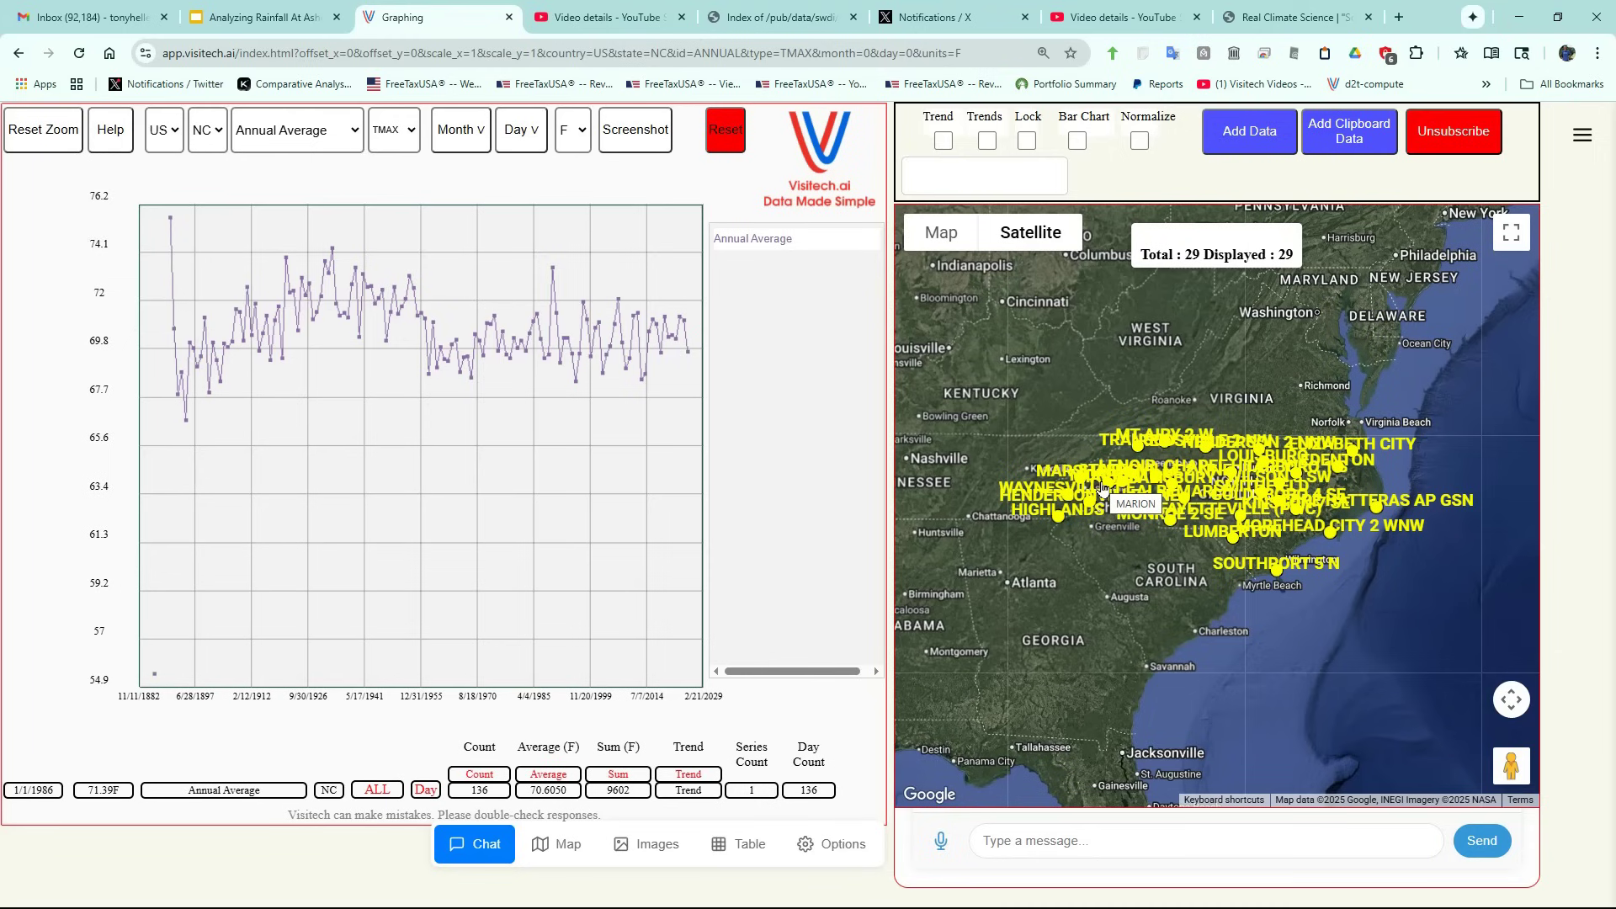
pyautogui.scroll(4, 1101, 485)
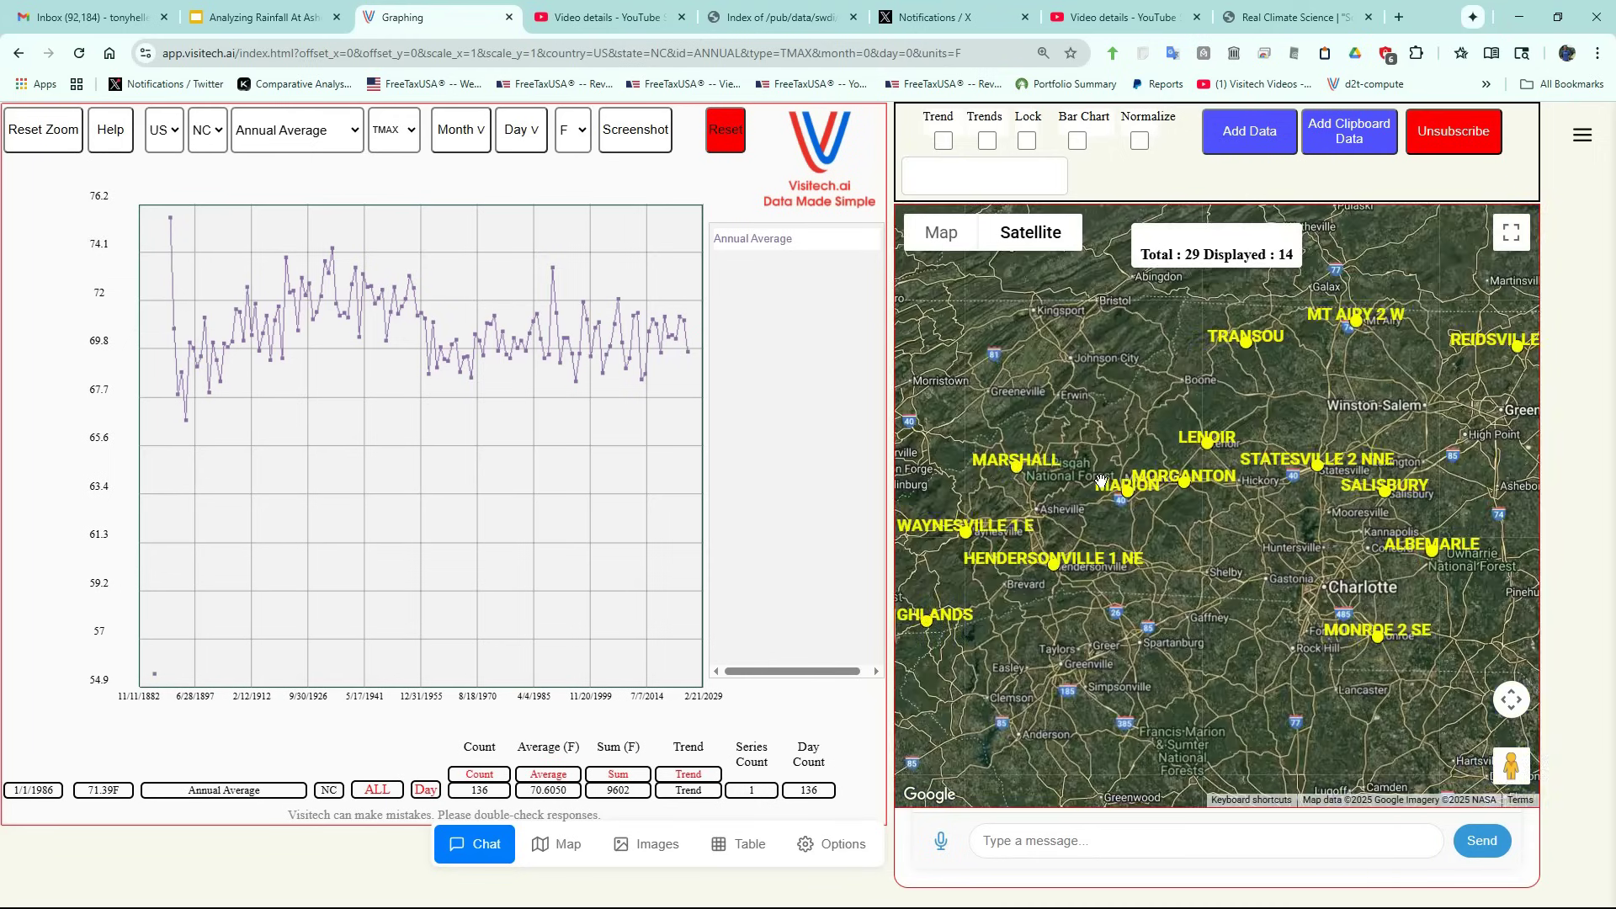
pyautogui.scroll(3, 1101, 481)
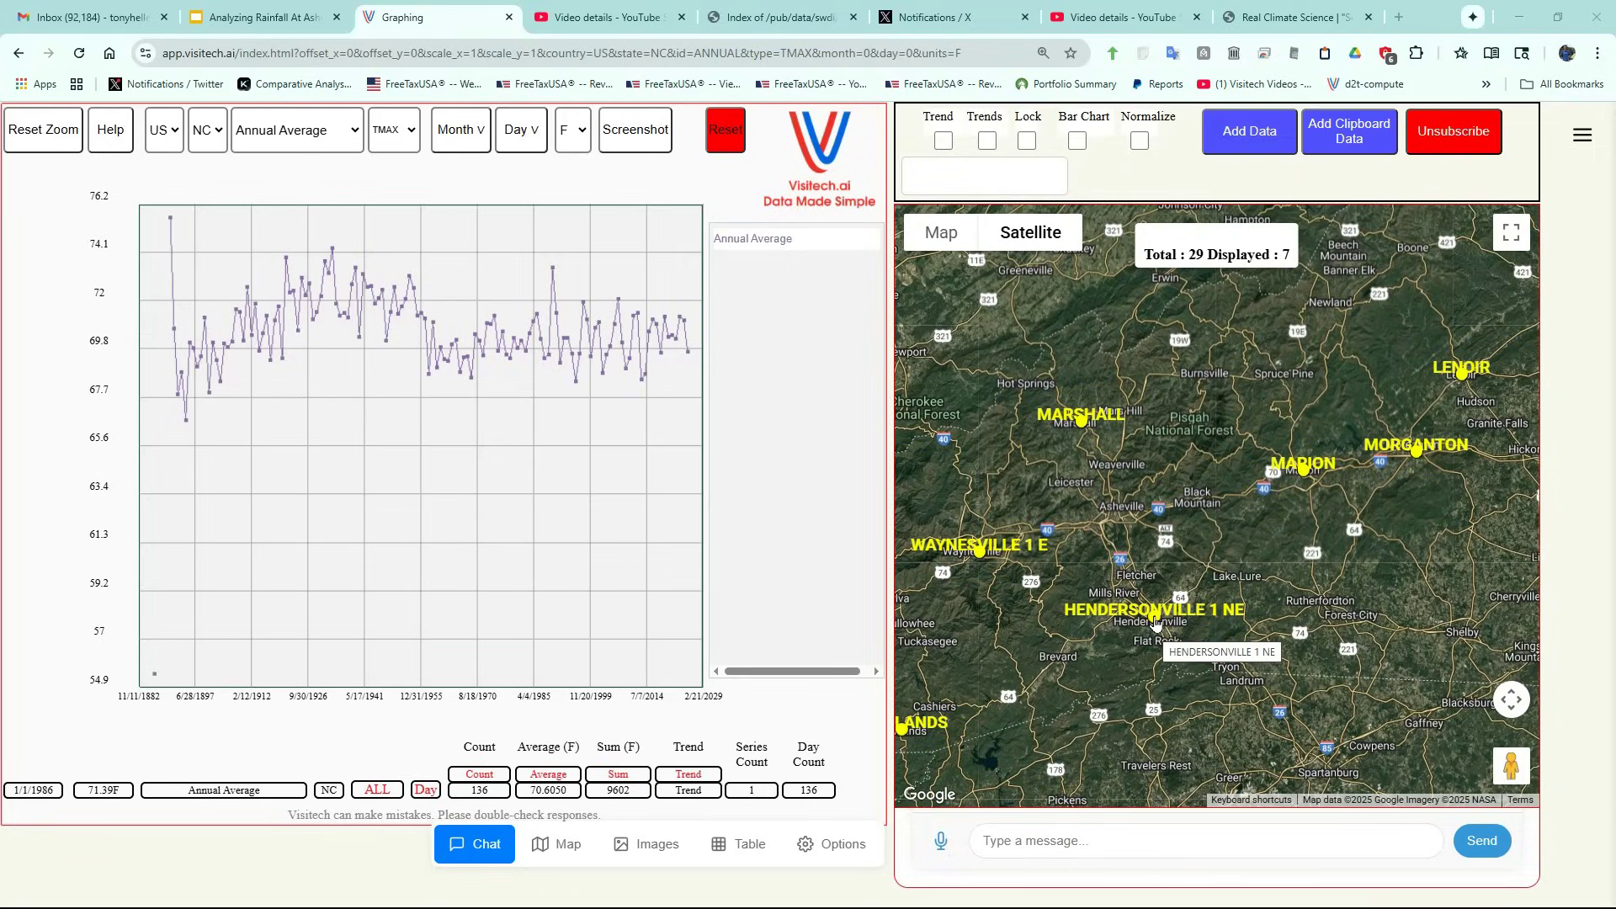
# Load the HENDERSONVILLE 1 NE station and chart its PRCP instead of TMAX.
pyautogui.click(353, 133)
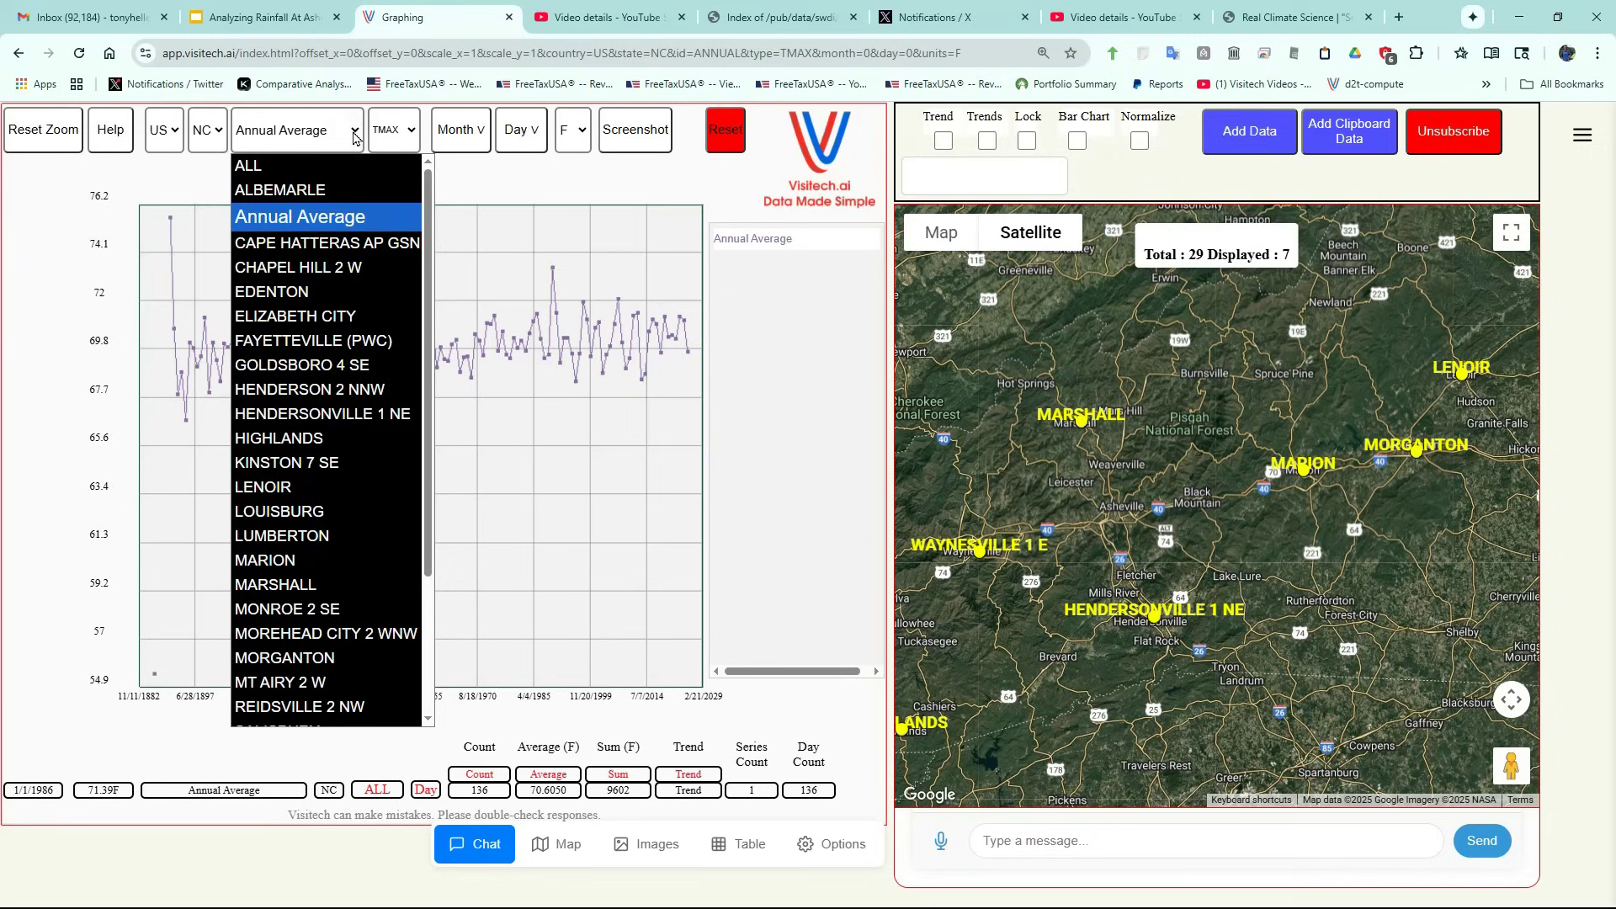
pyautogui.click(325, 415)
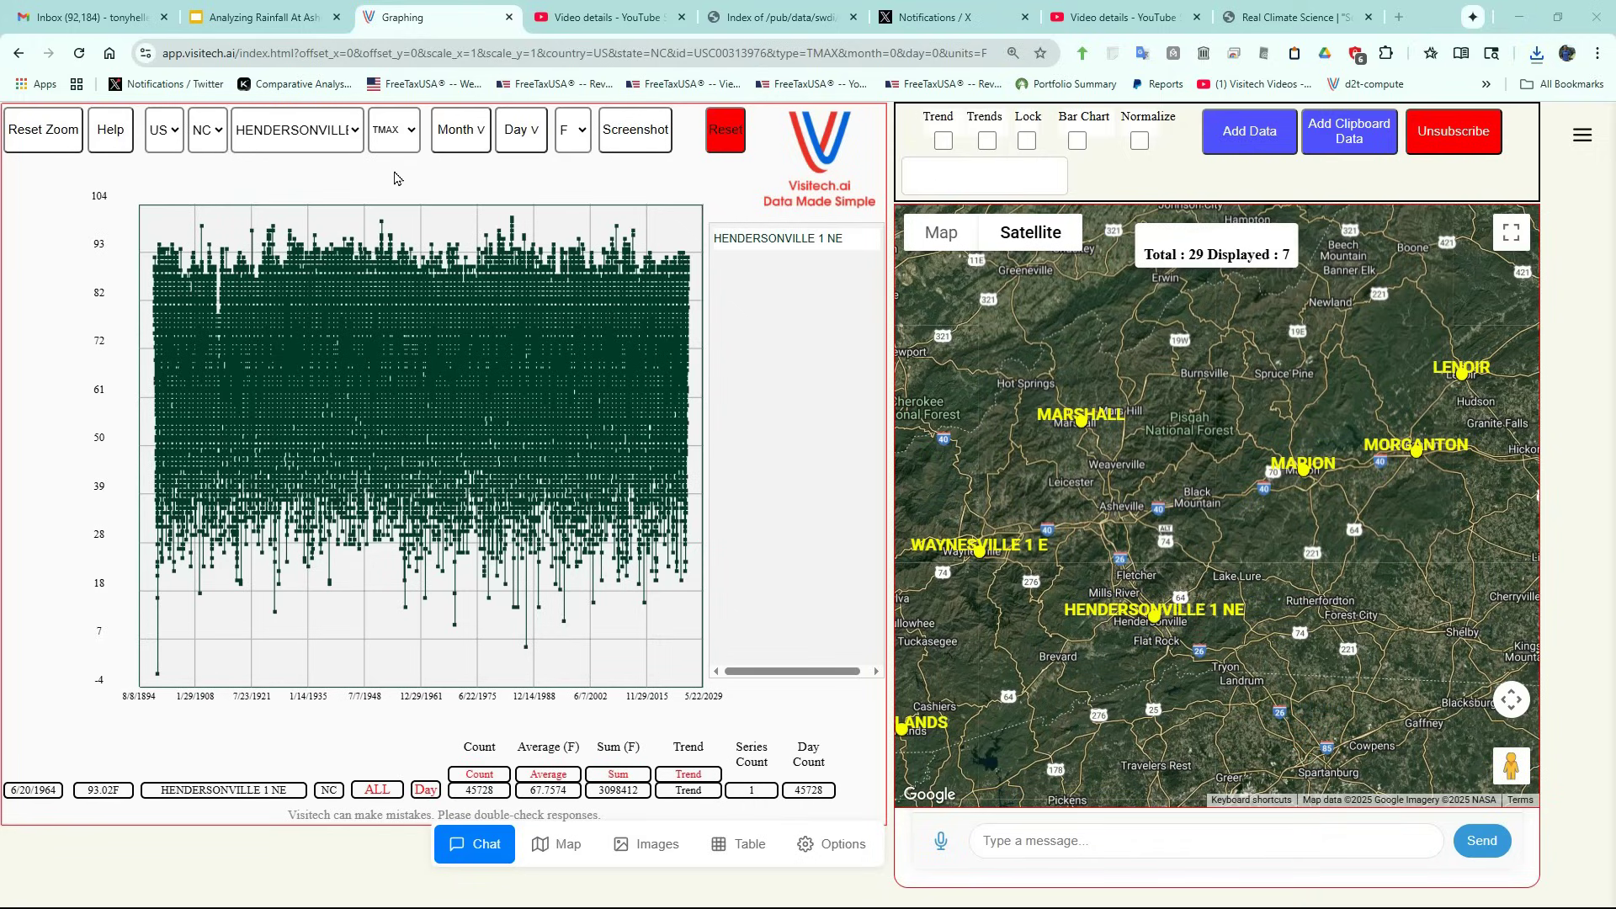
pyautogui.click(392, 133)
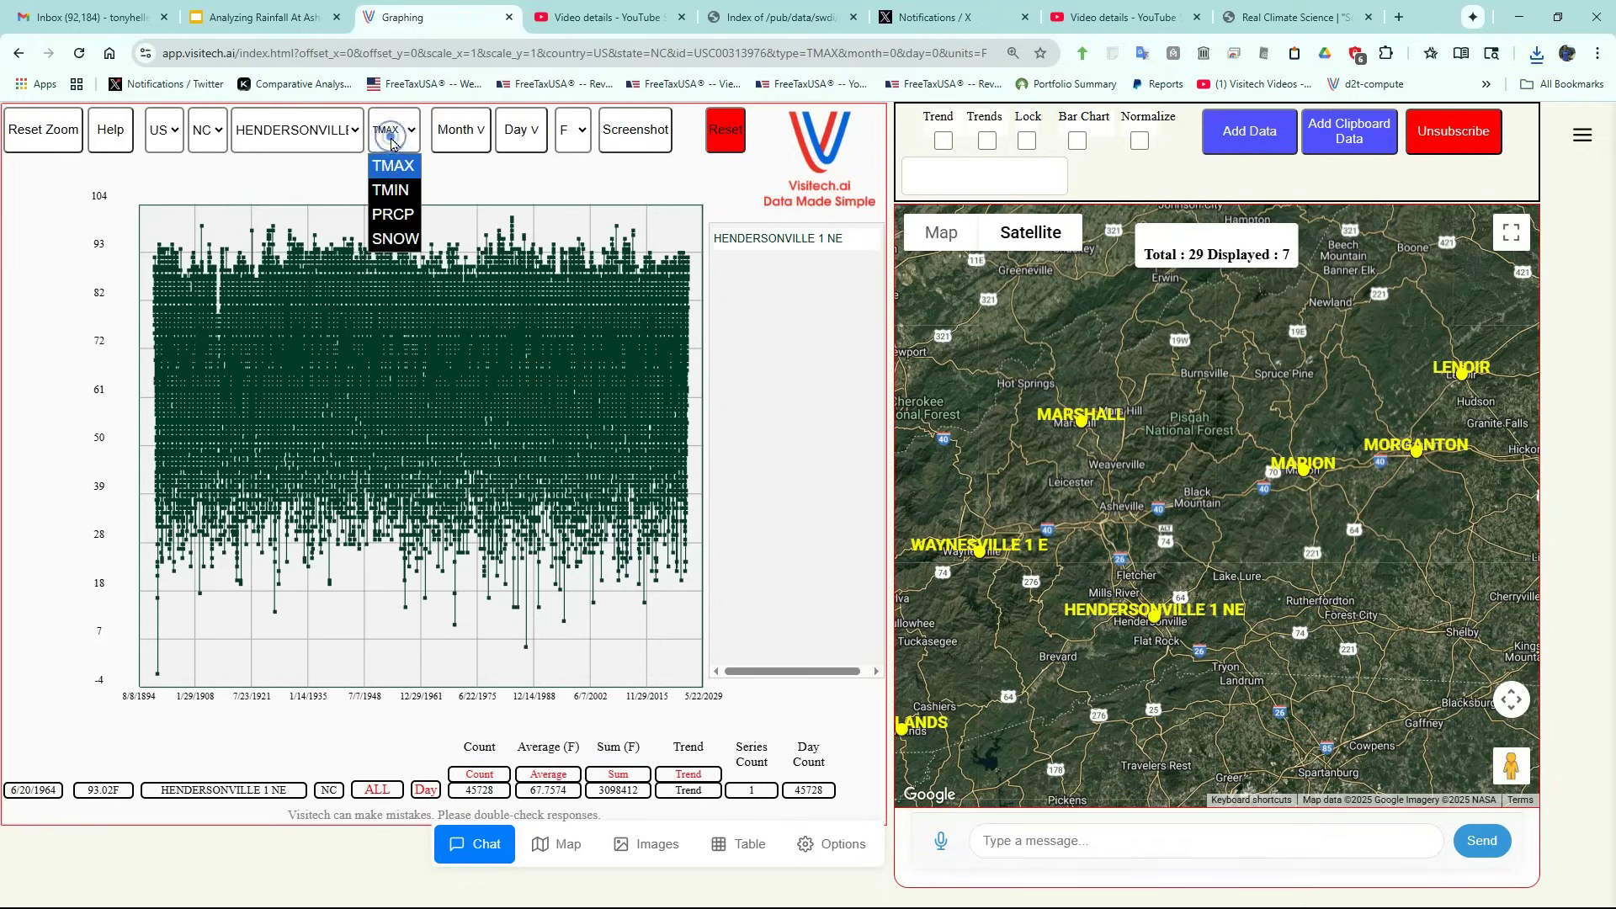
pyautogui.click(392, 216)
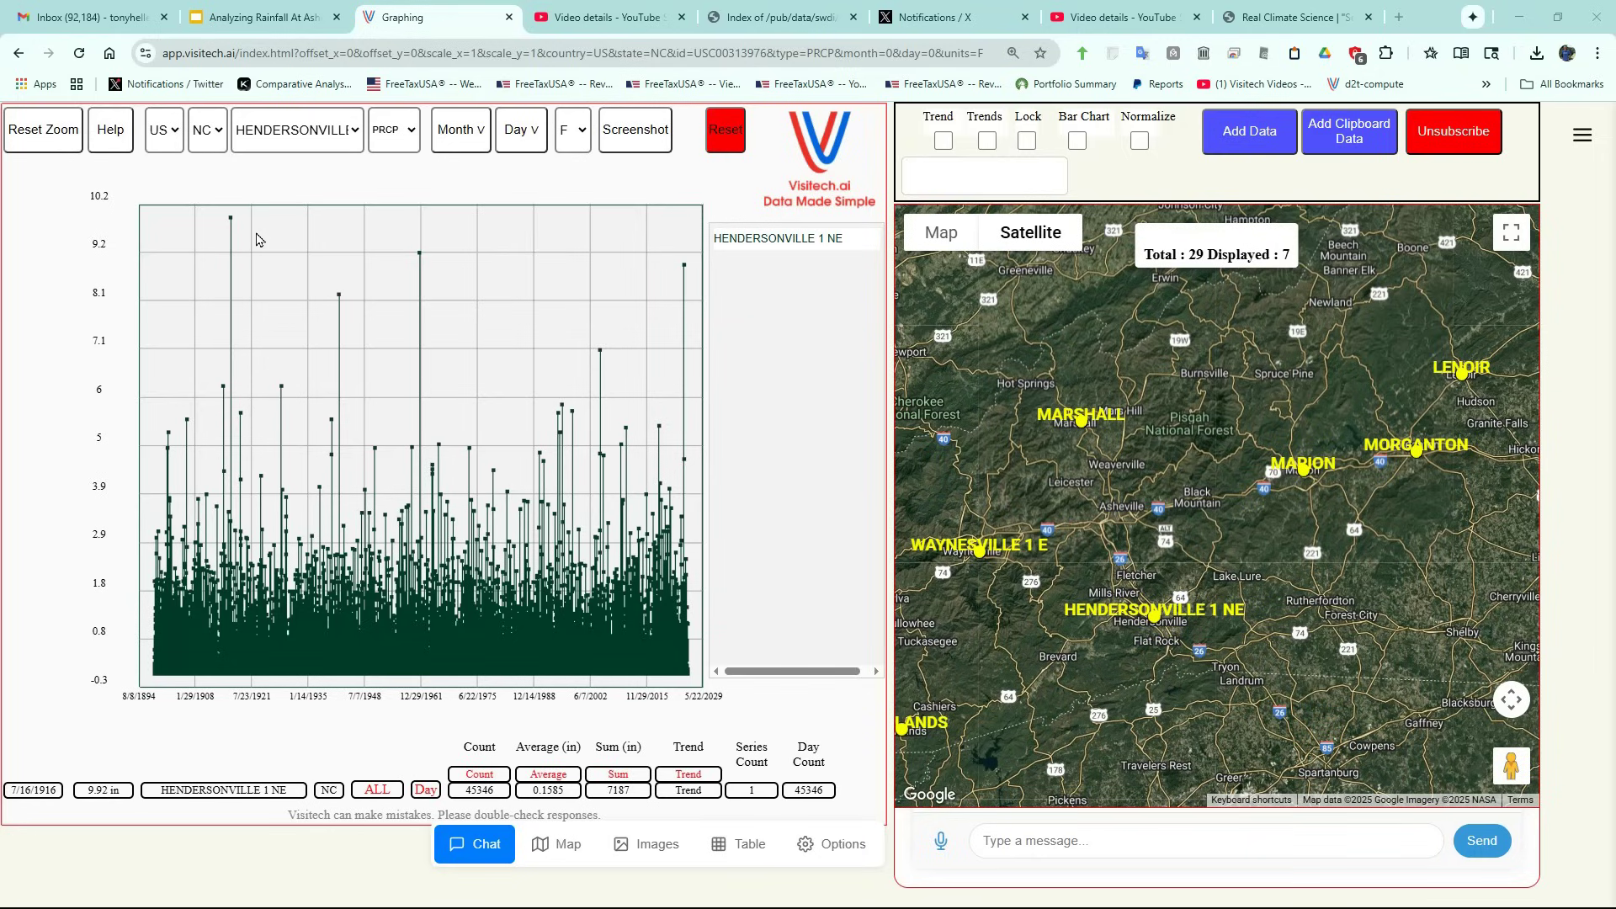
# Show the station data as a table and ask the chat for total precipitation per year.
pyautogui.moveTo(232, 226)
pyautogui.moveTo(686, 273)
pyautogui.click(744, 853)
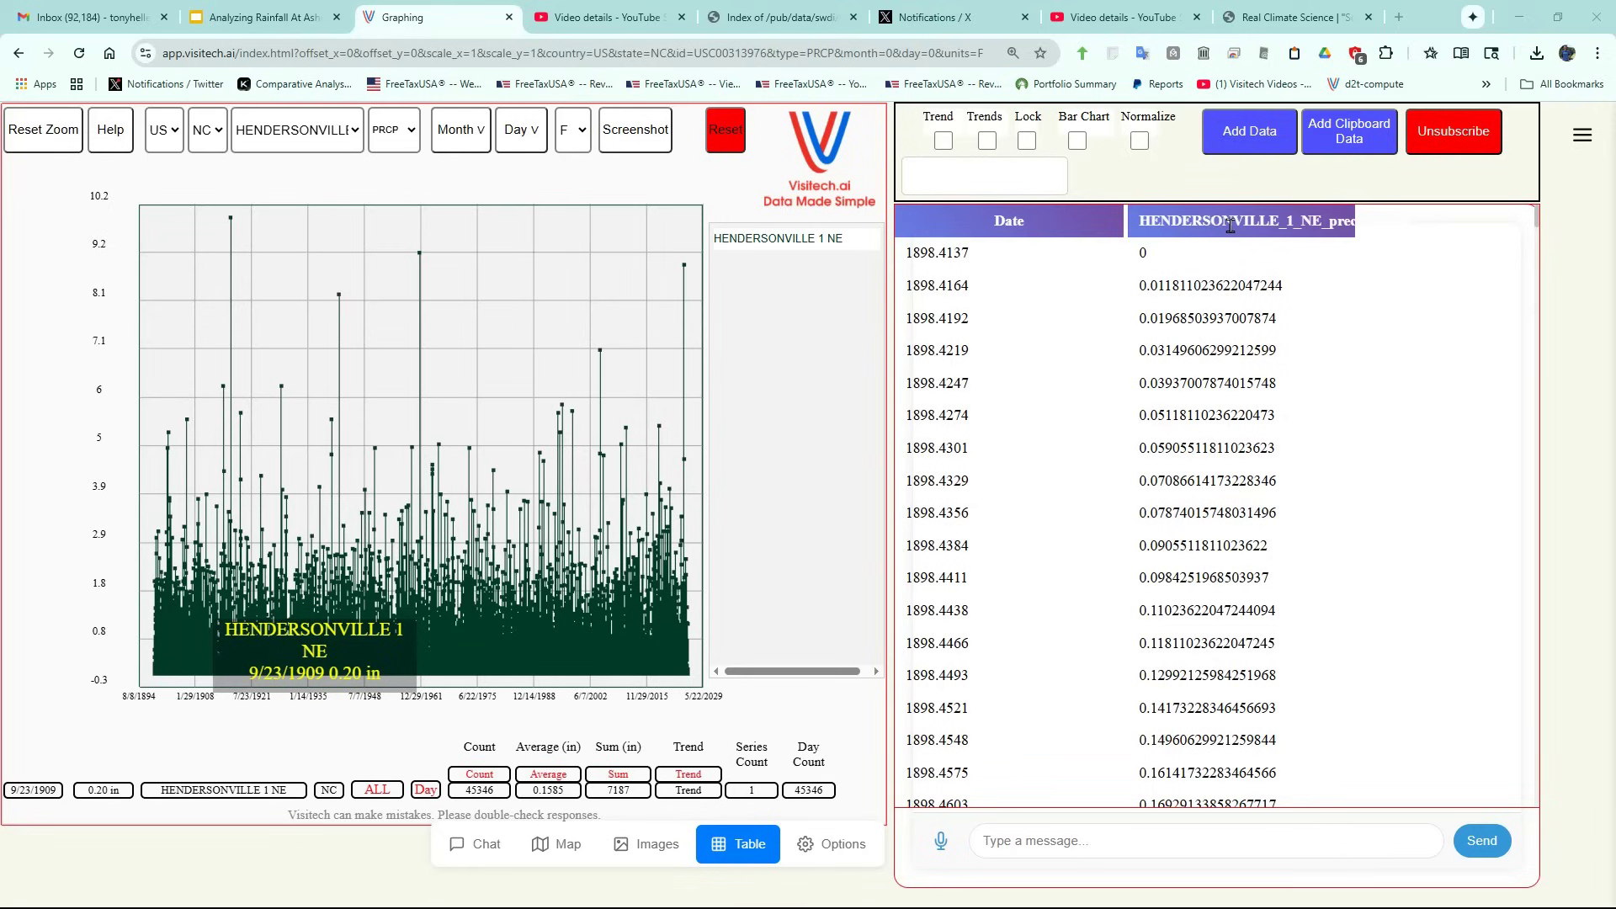
pyautogui.click(1392, 840)
pyautogui.write('calculate the total HENDERSONVILLE_1_NE_precipitation for each year')
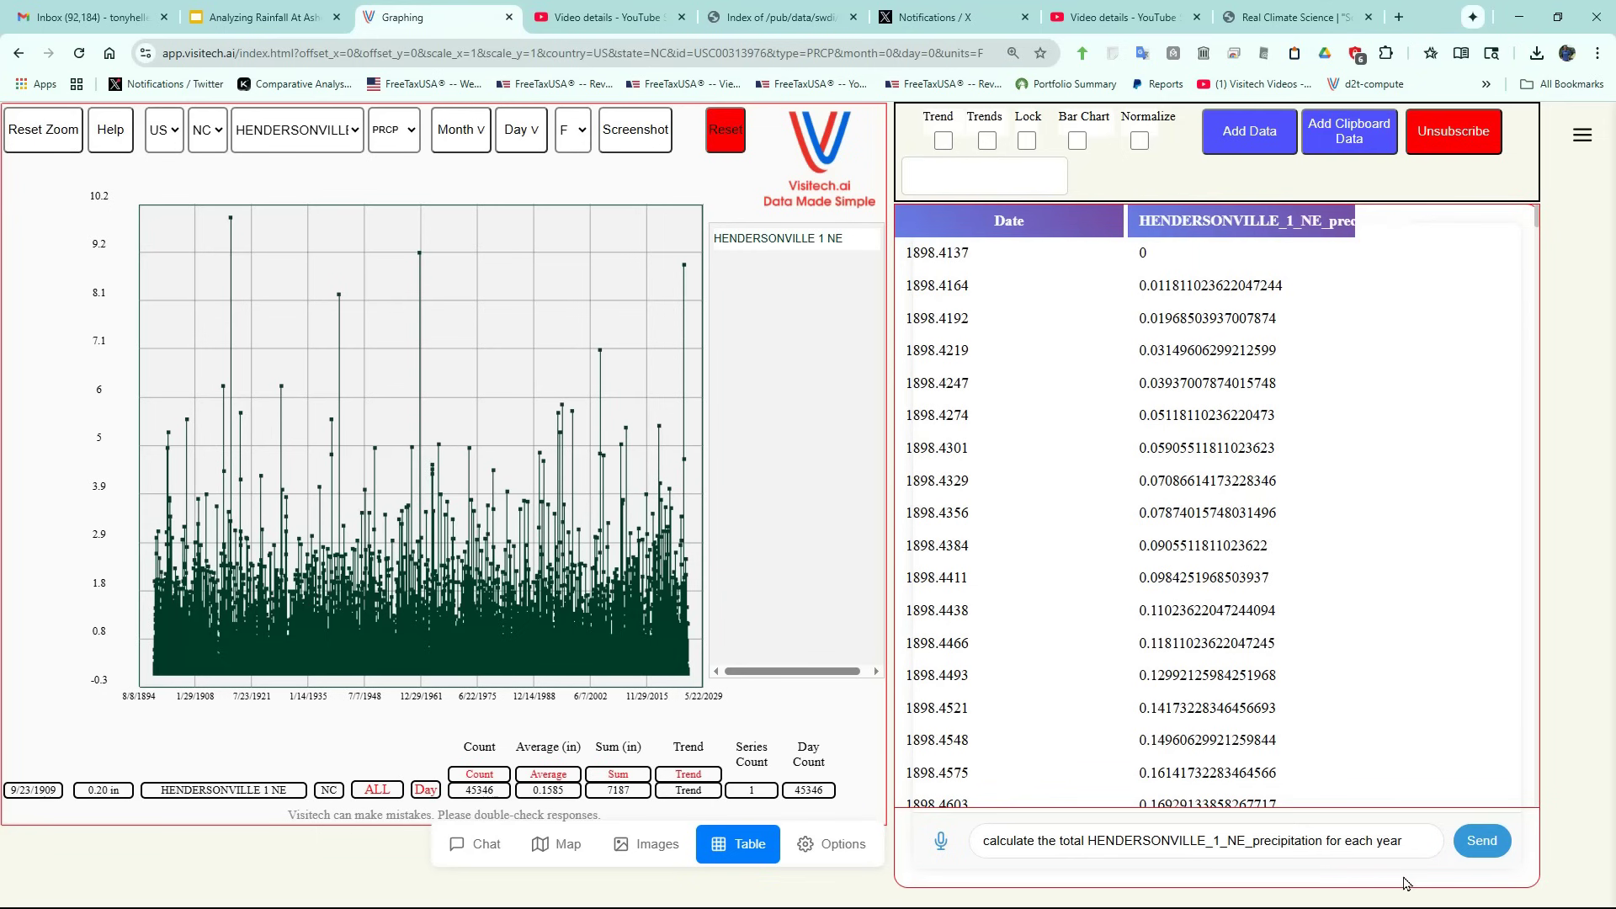
pyautogui.click(1483, 841)
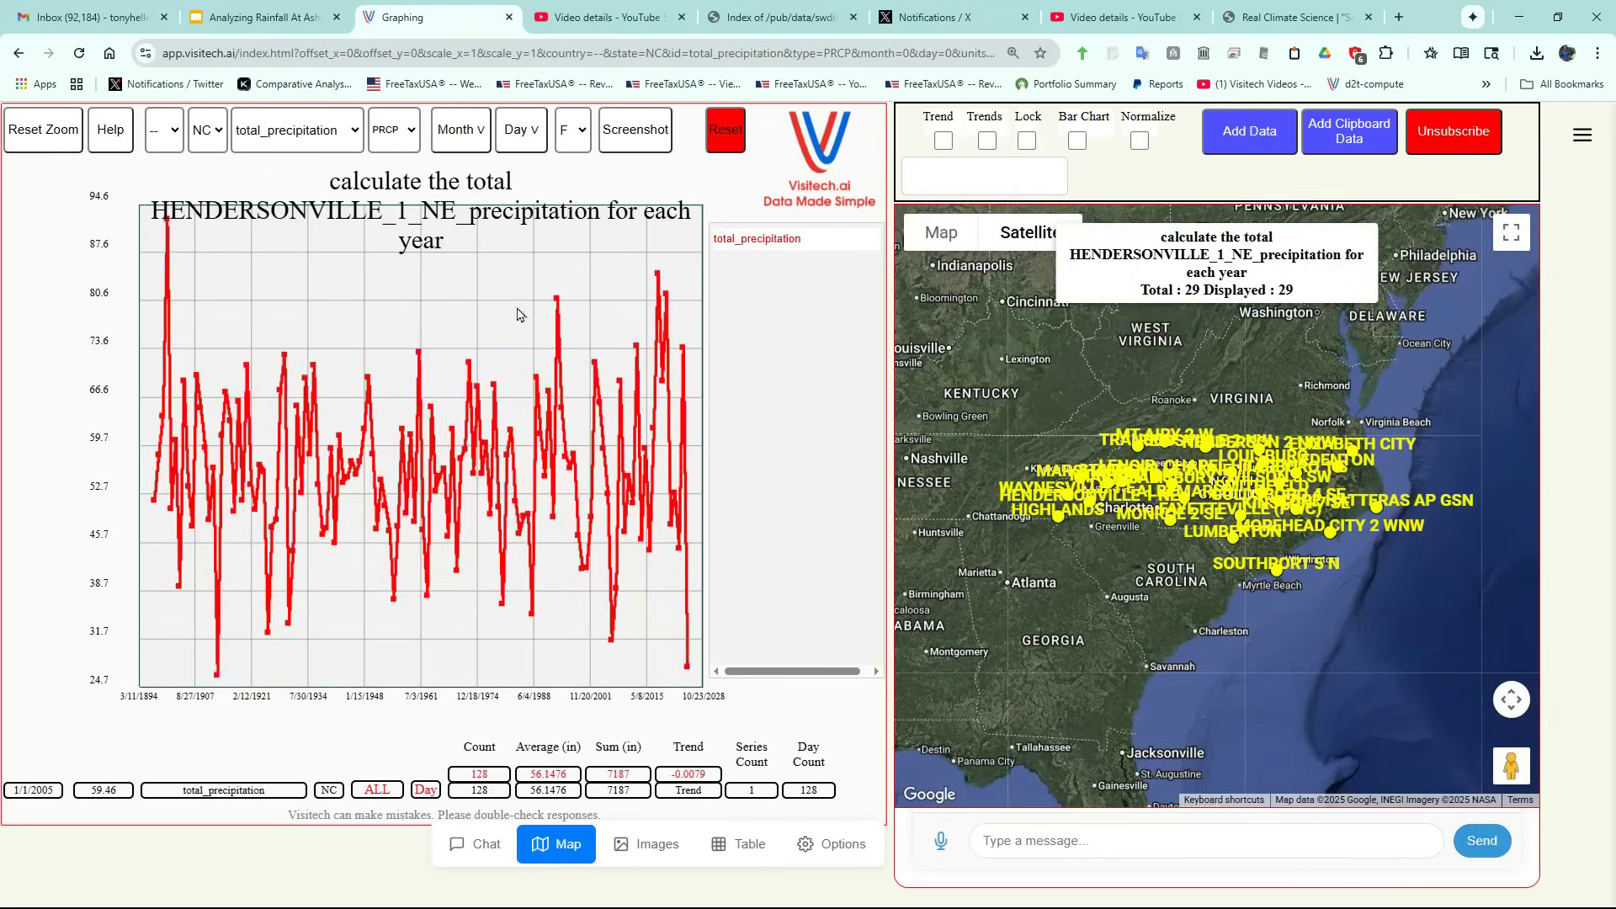
# Delete the yearly chart's main title and turn on the Trend line for the annual totals.
pyautogui.click(850, 841)
pyautogui.tripleClick(1183, 433)
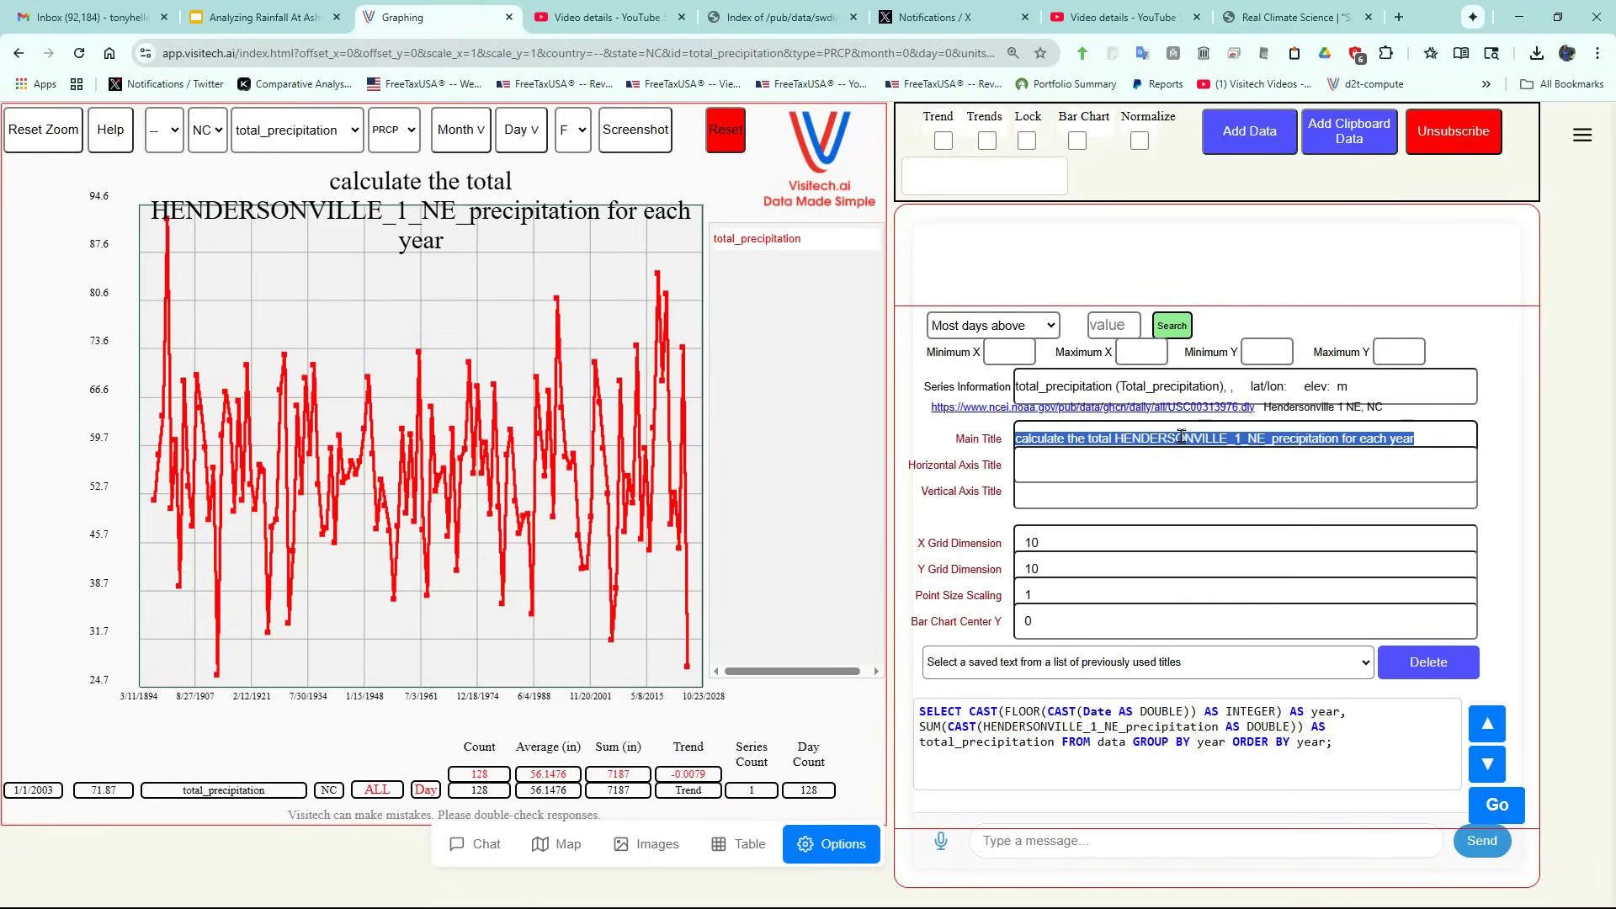
pyautogui.press('BackSpace')
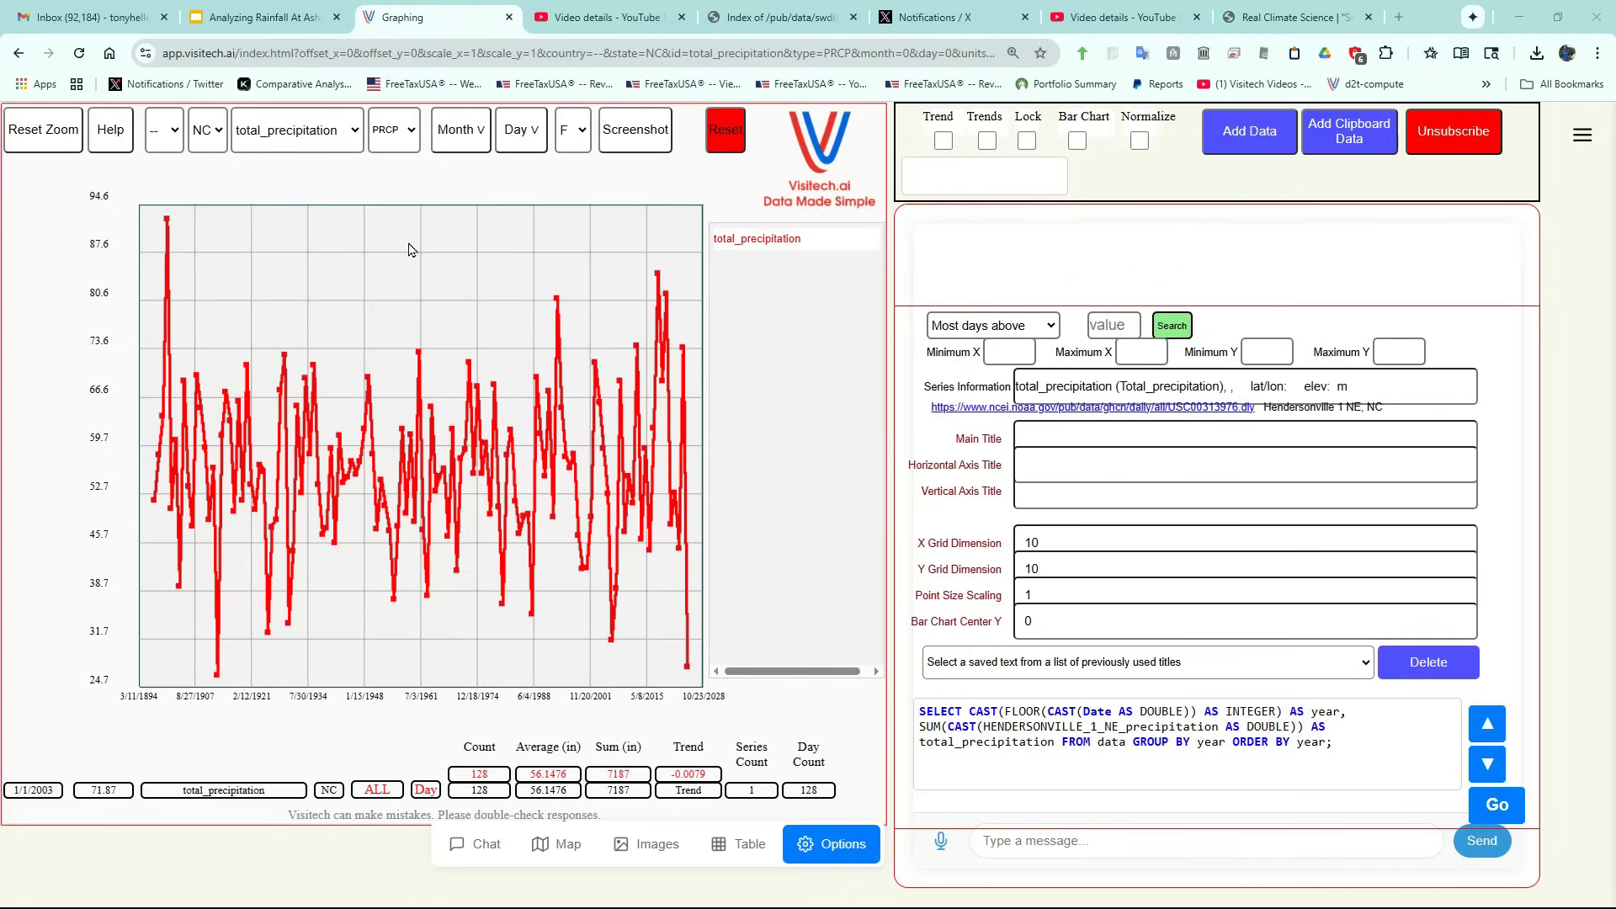
pyautogui.click(946, 143)
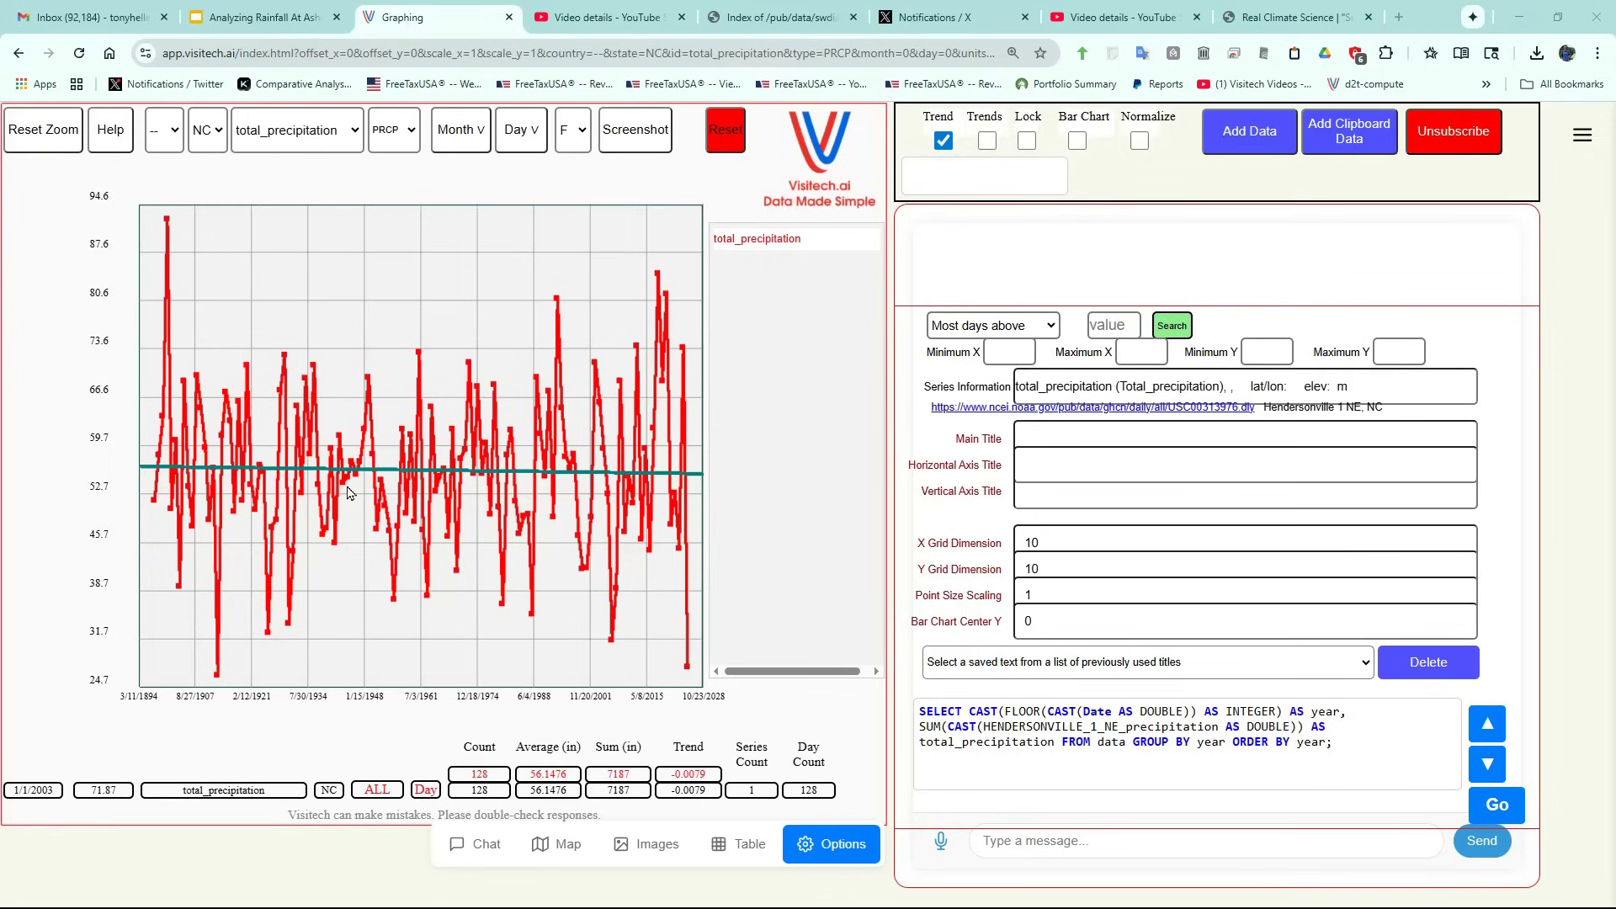
pyautogui.moveTo(168, 222)
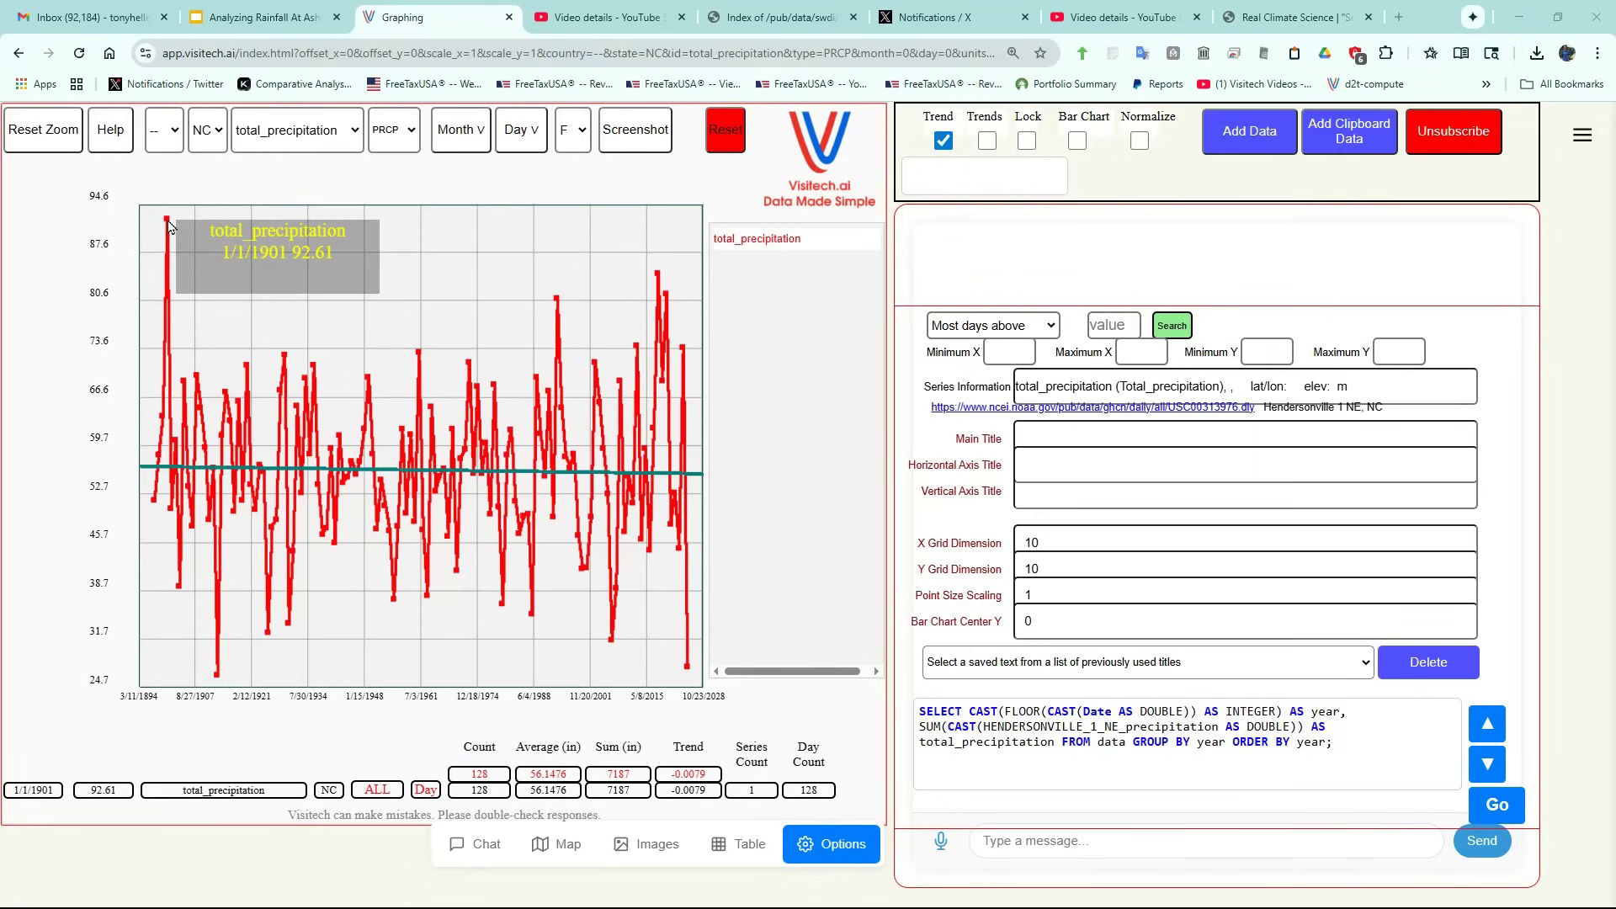
# Ask the chat to 'count the number of days per year with precipitation greater than one'.
pyautogui.click(1391, 842)
pyautogui.write('count the number of days per year with precipitation greater than one')
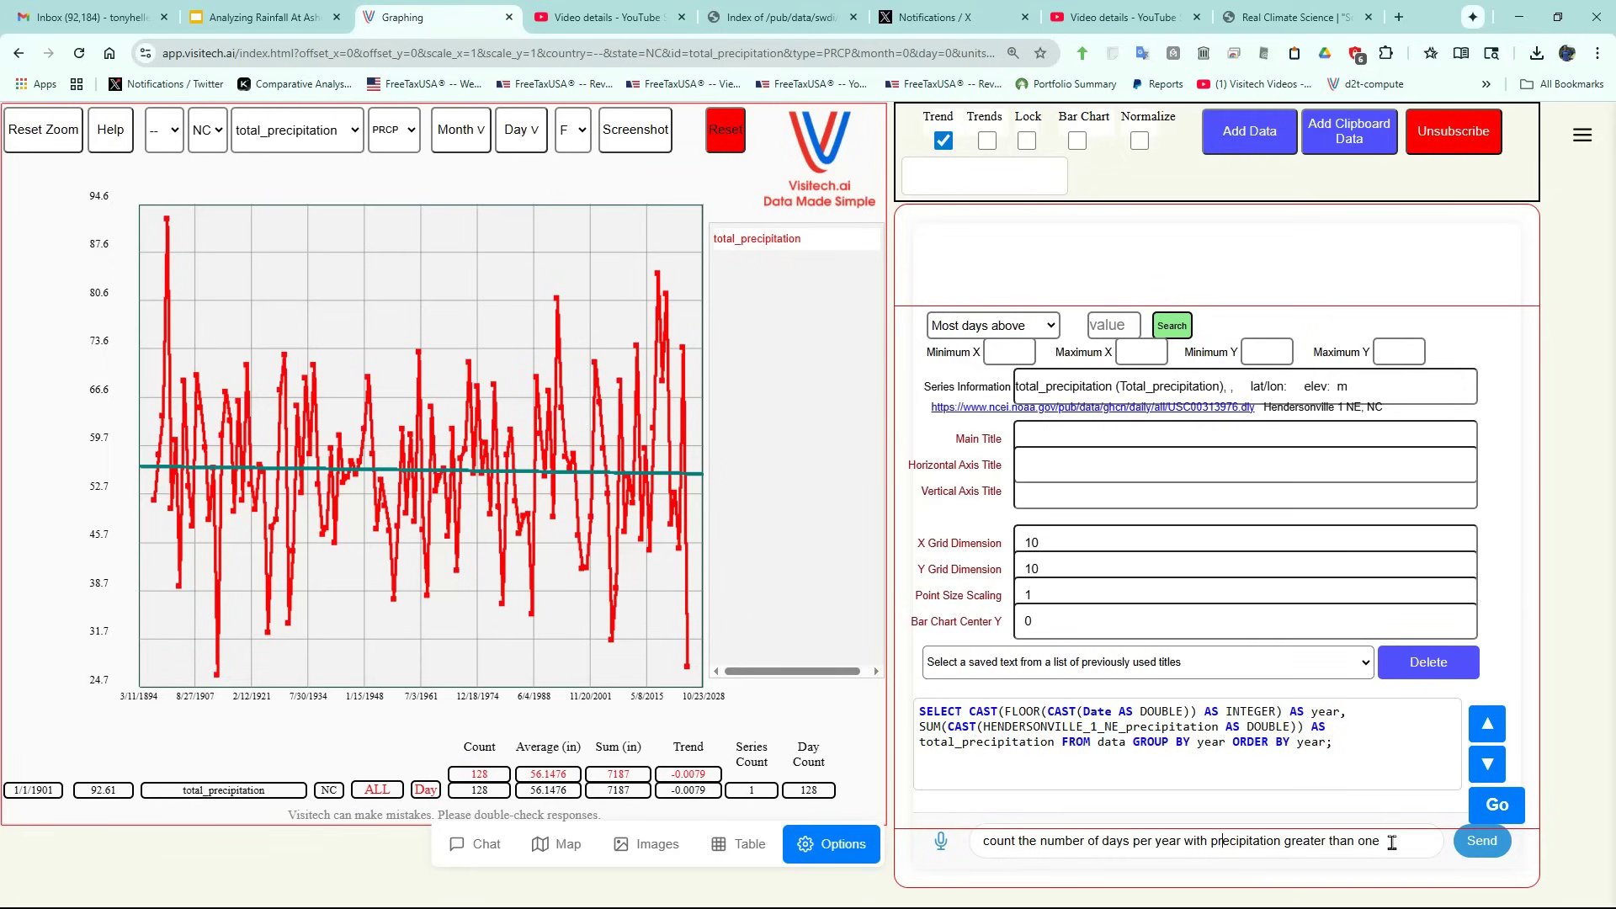
pyautogui.click(1488, 844)
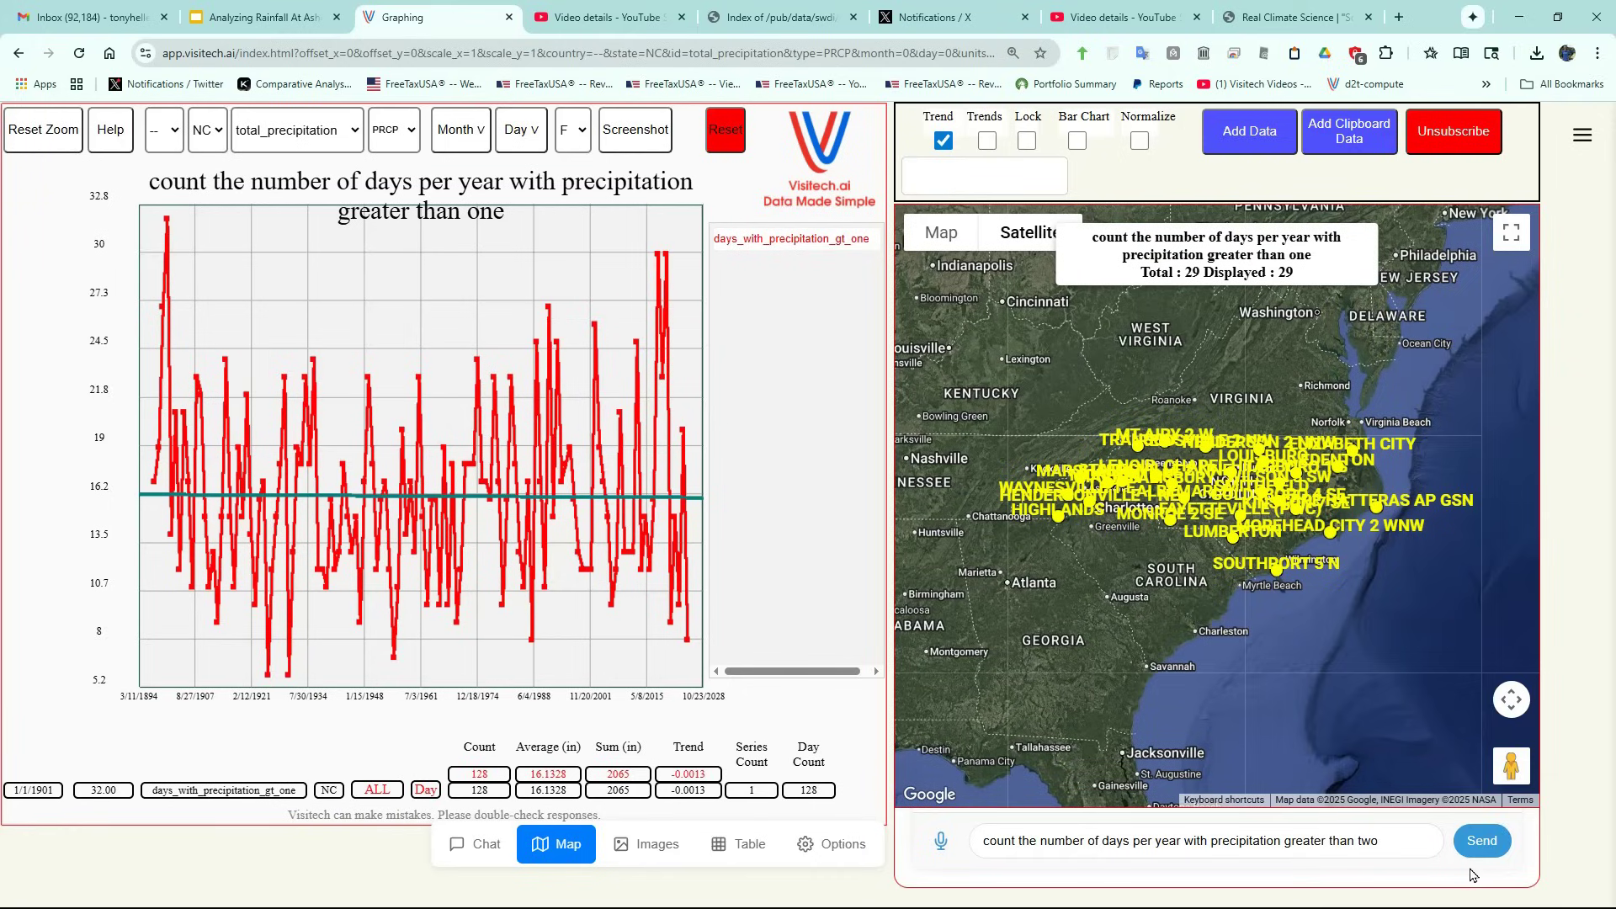
# Send the request counting days per year with precipitation greater than two.
pyautogui.click(1479, 841)
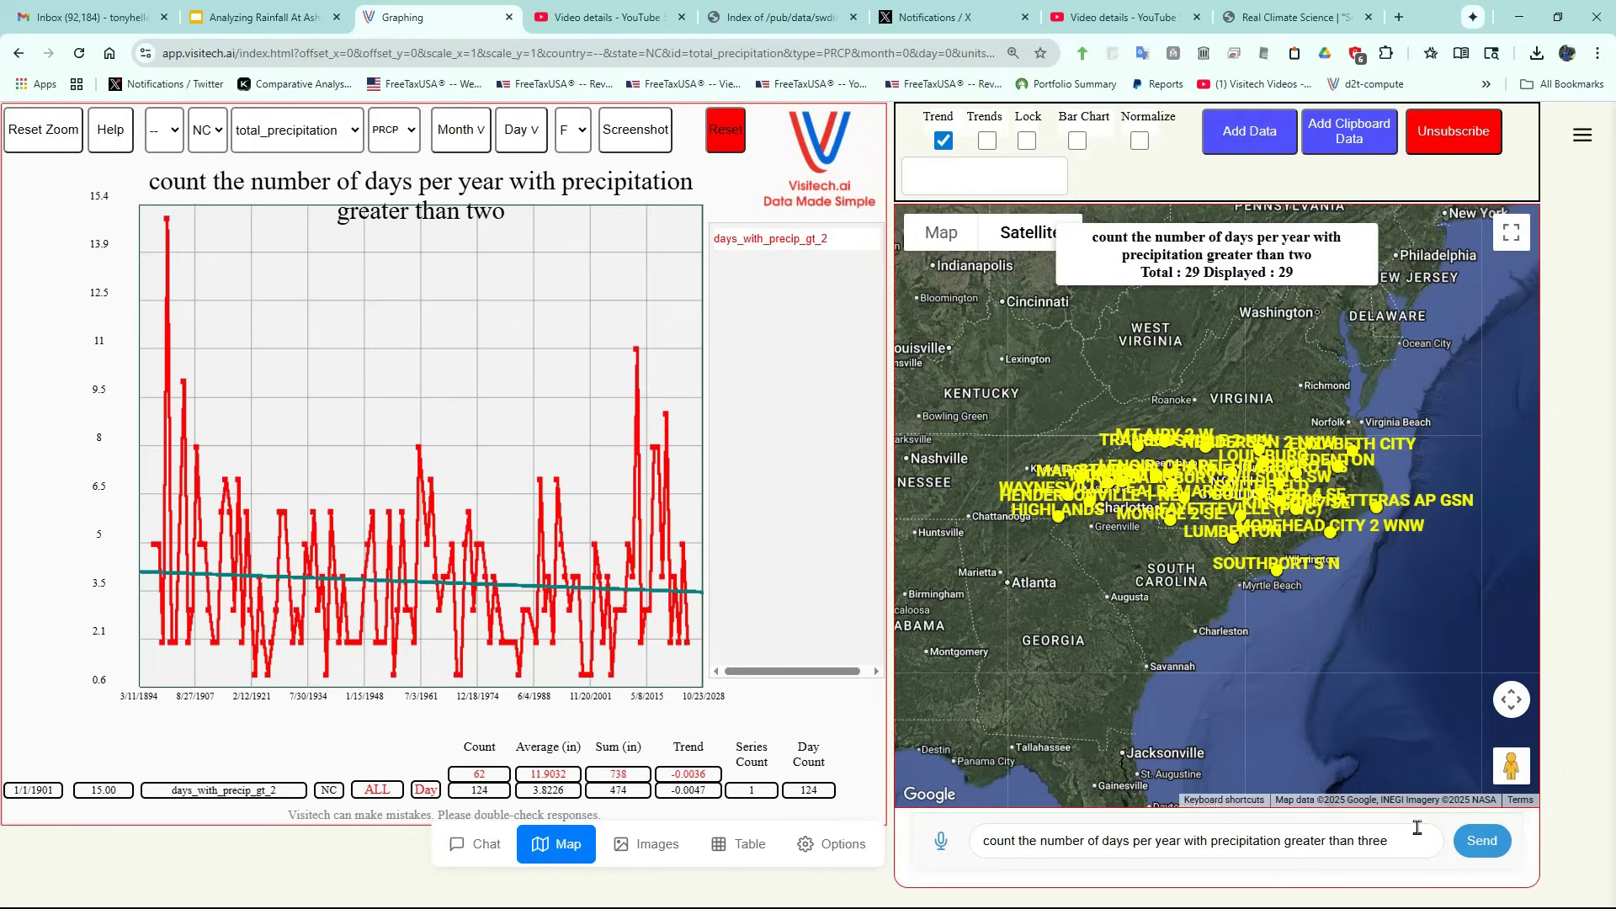
# Send the 'greater than three' day-count request, then return to Hendersonville 1 NE daily precipitation.
pyautogui.click(1473, 850)
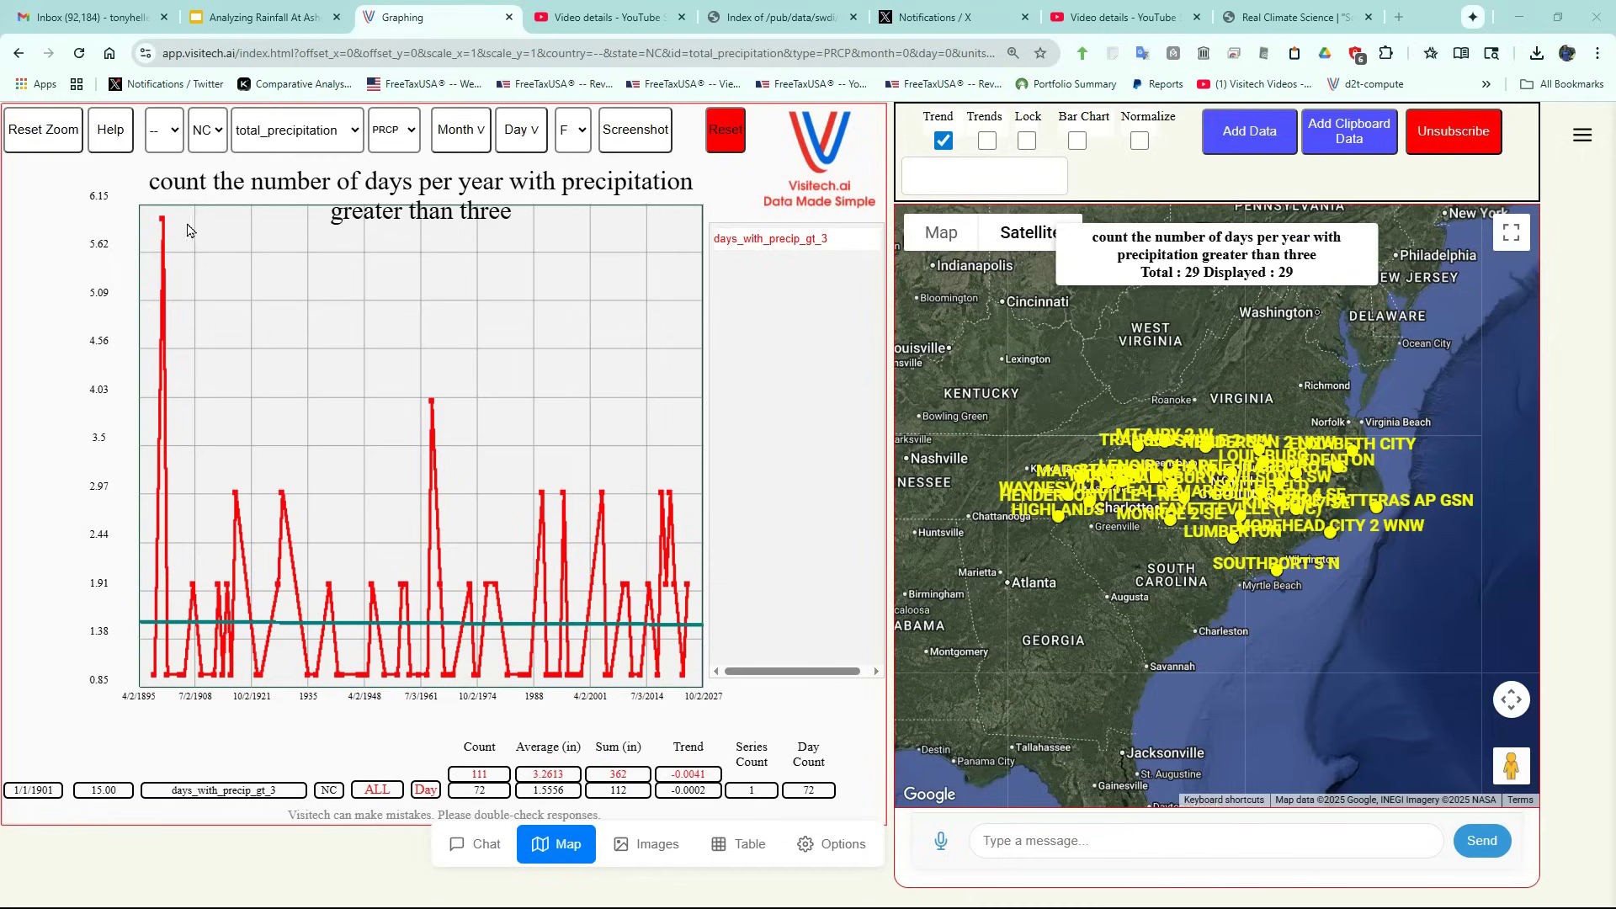
pyautogui.moveTo(163, 222)
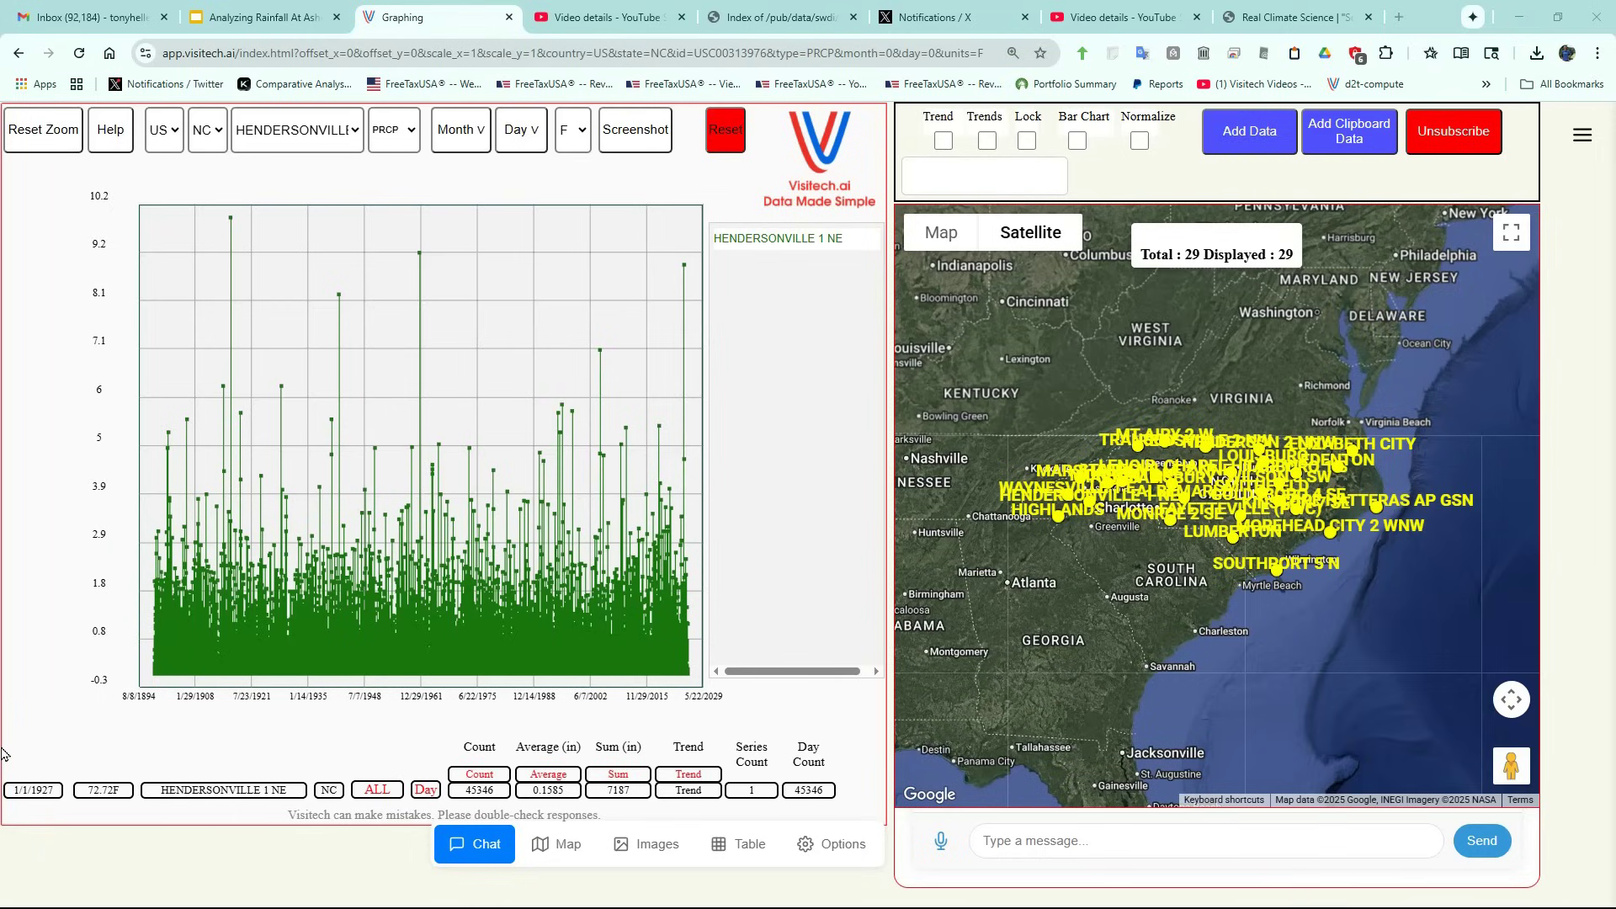
# Dictate 'graph by year' to overlay yearly rainfall, then dictate the 'mean 30' request.
pyautogui.click(942, 846)
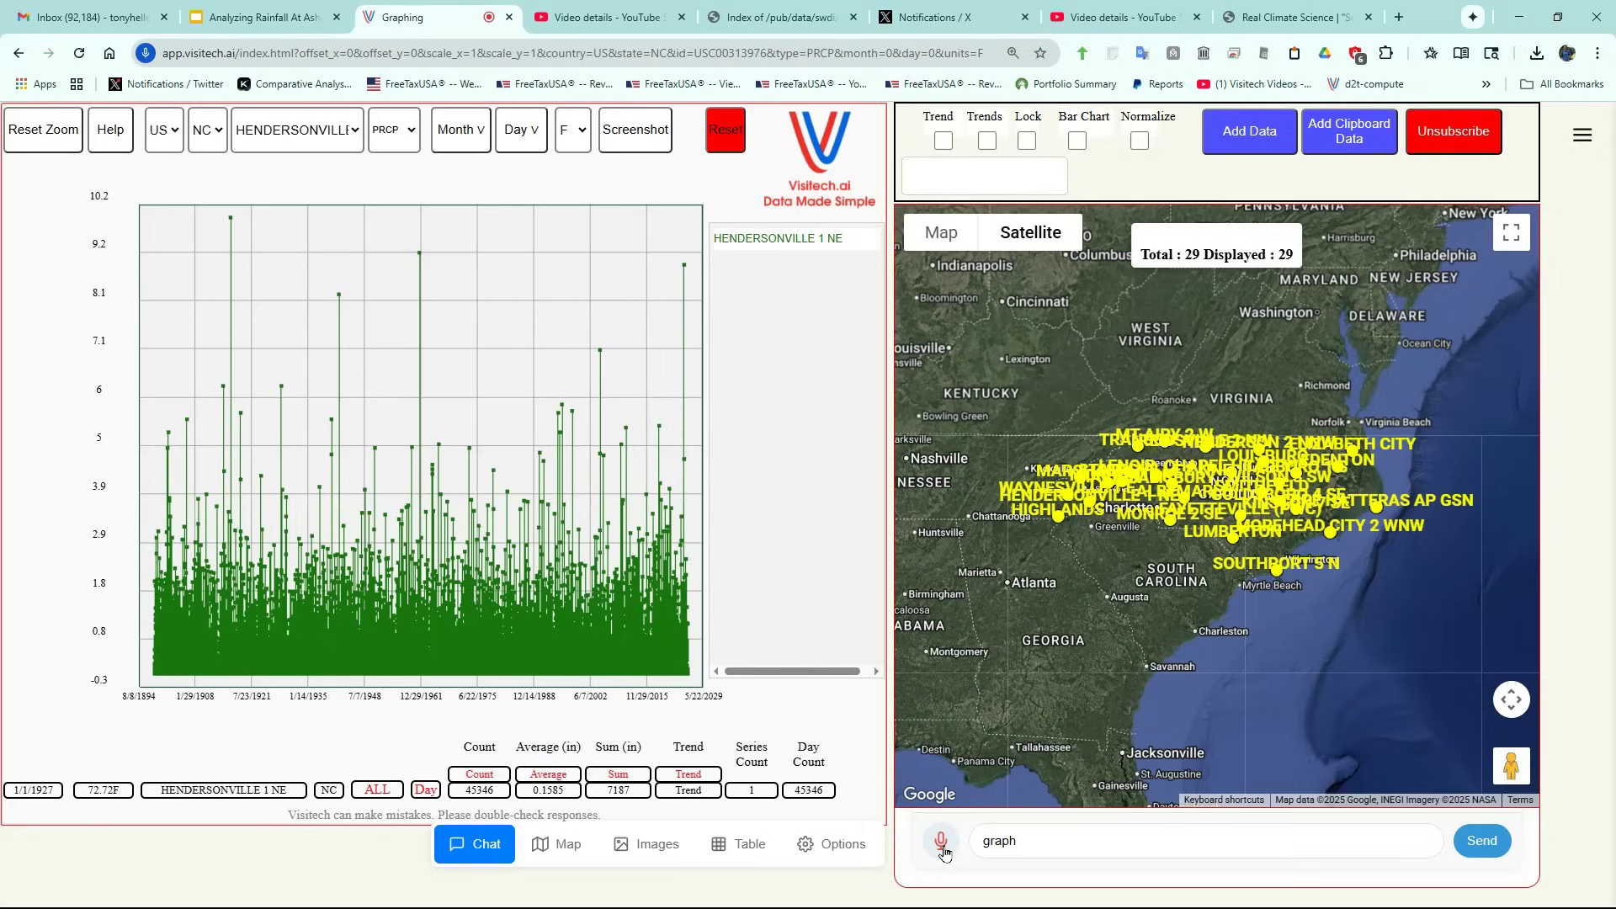
pyautogui.click(942, 844)
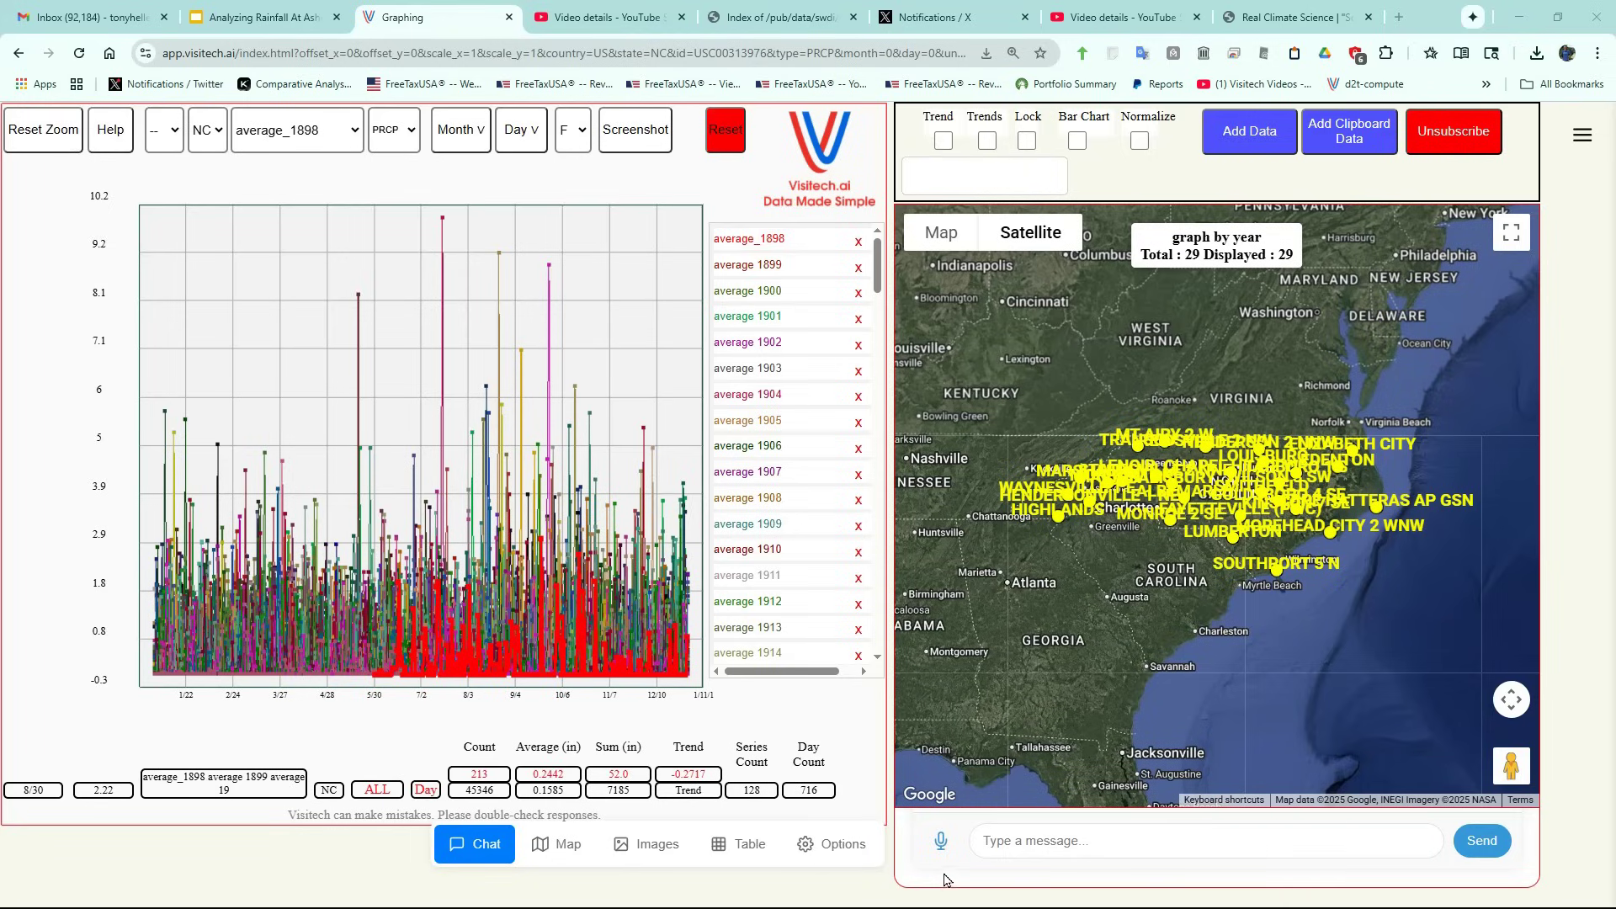
pyautogui.click(943, 841)
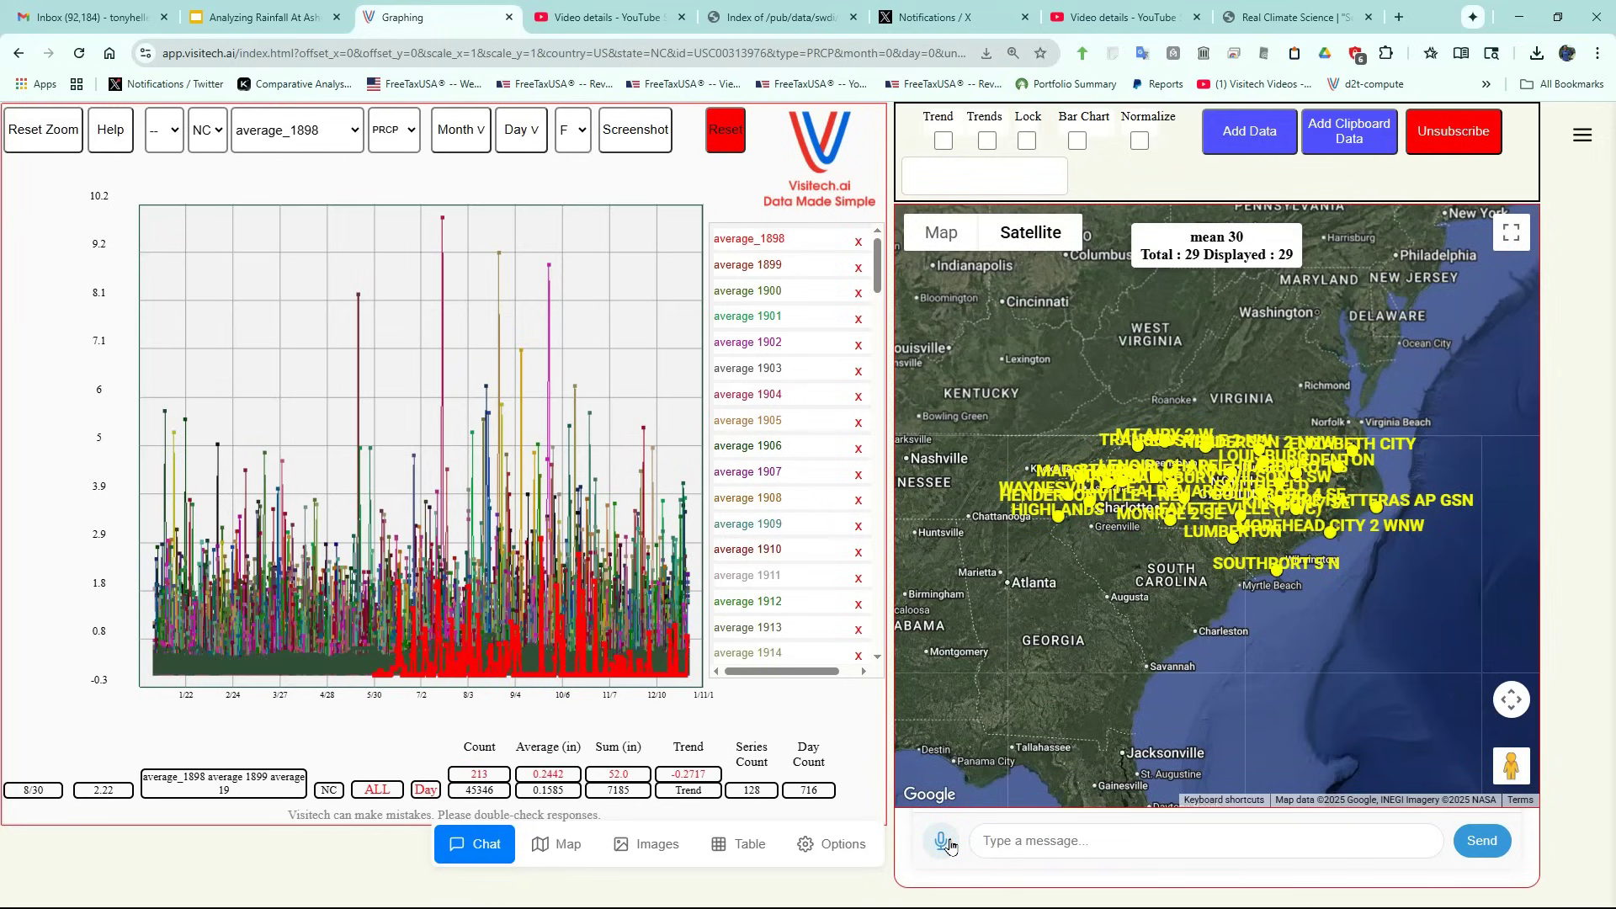
# Keep the 30_Moving_Average series and delete the year series via 'average 1904'.
pyautogui.click(308, 140)
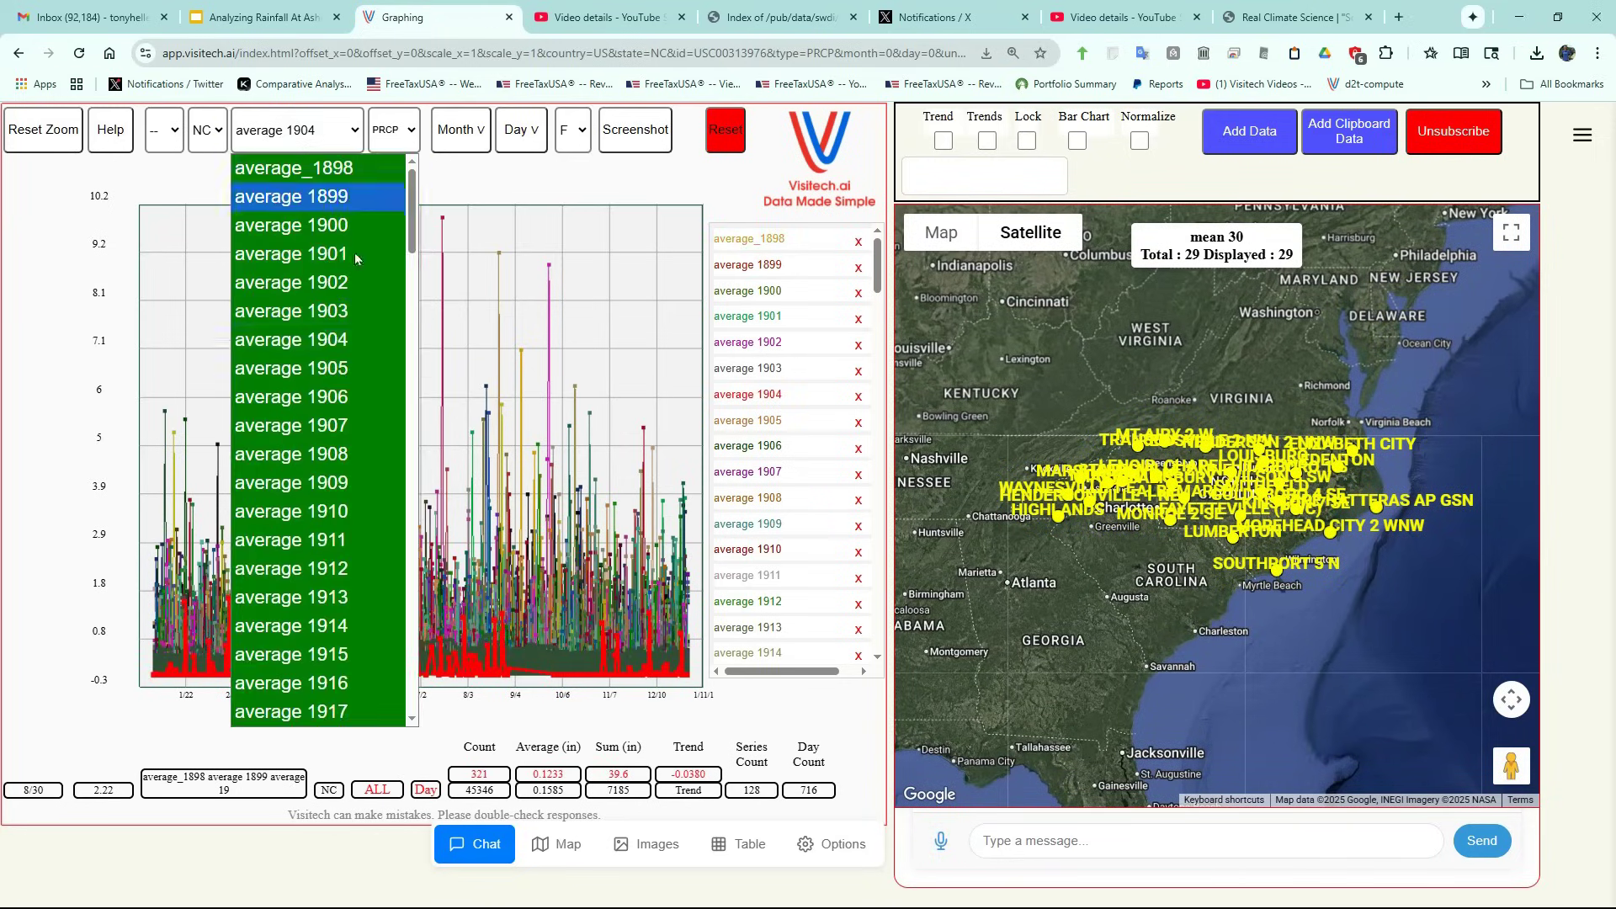
pyautogui.scroll(-20, 345, 326)
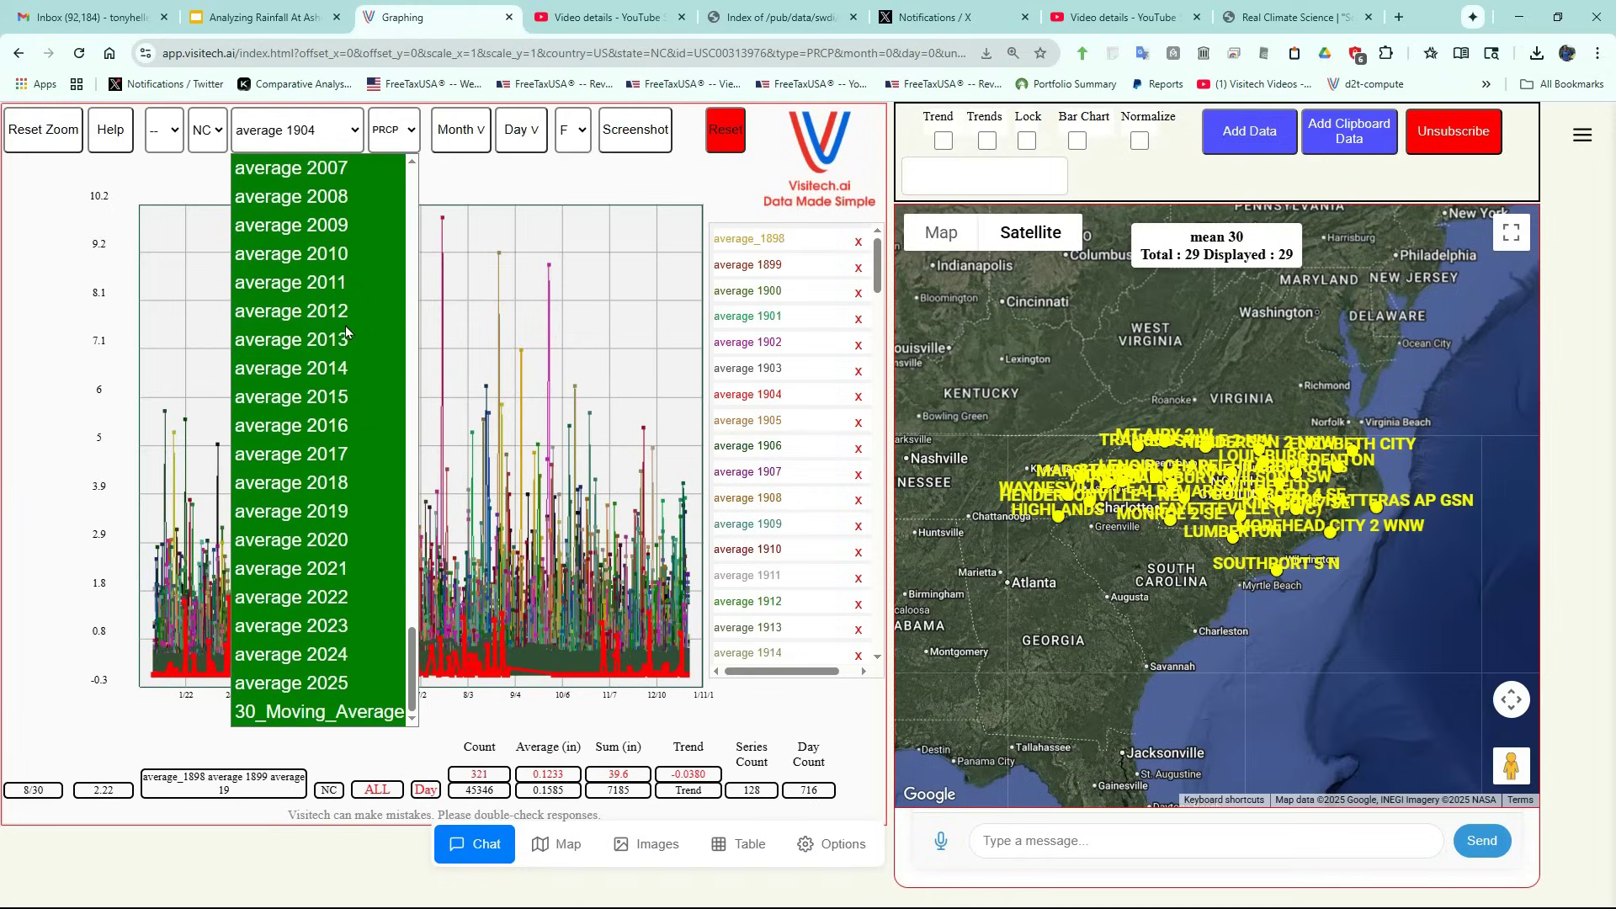
pyautogui.click(338, 730)
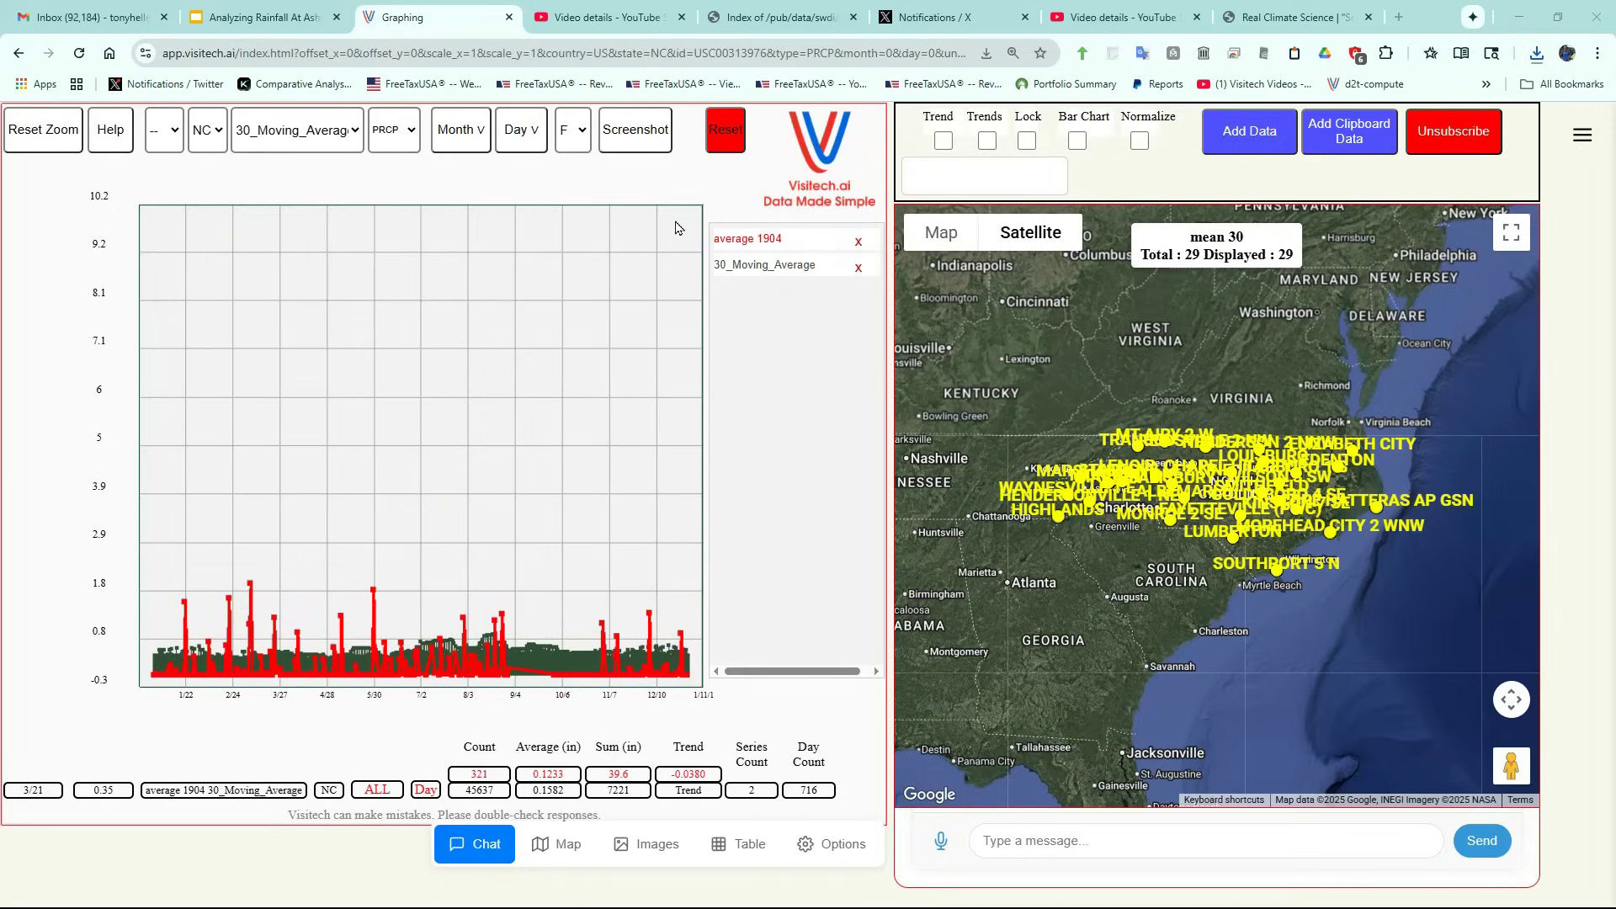
pyautogui.click(859, 244)
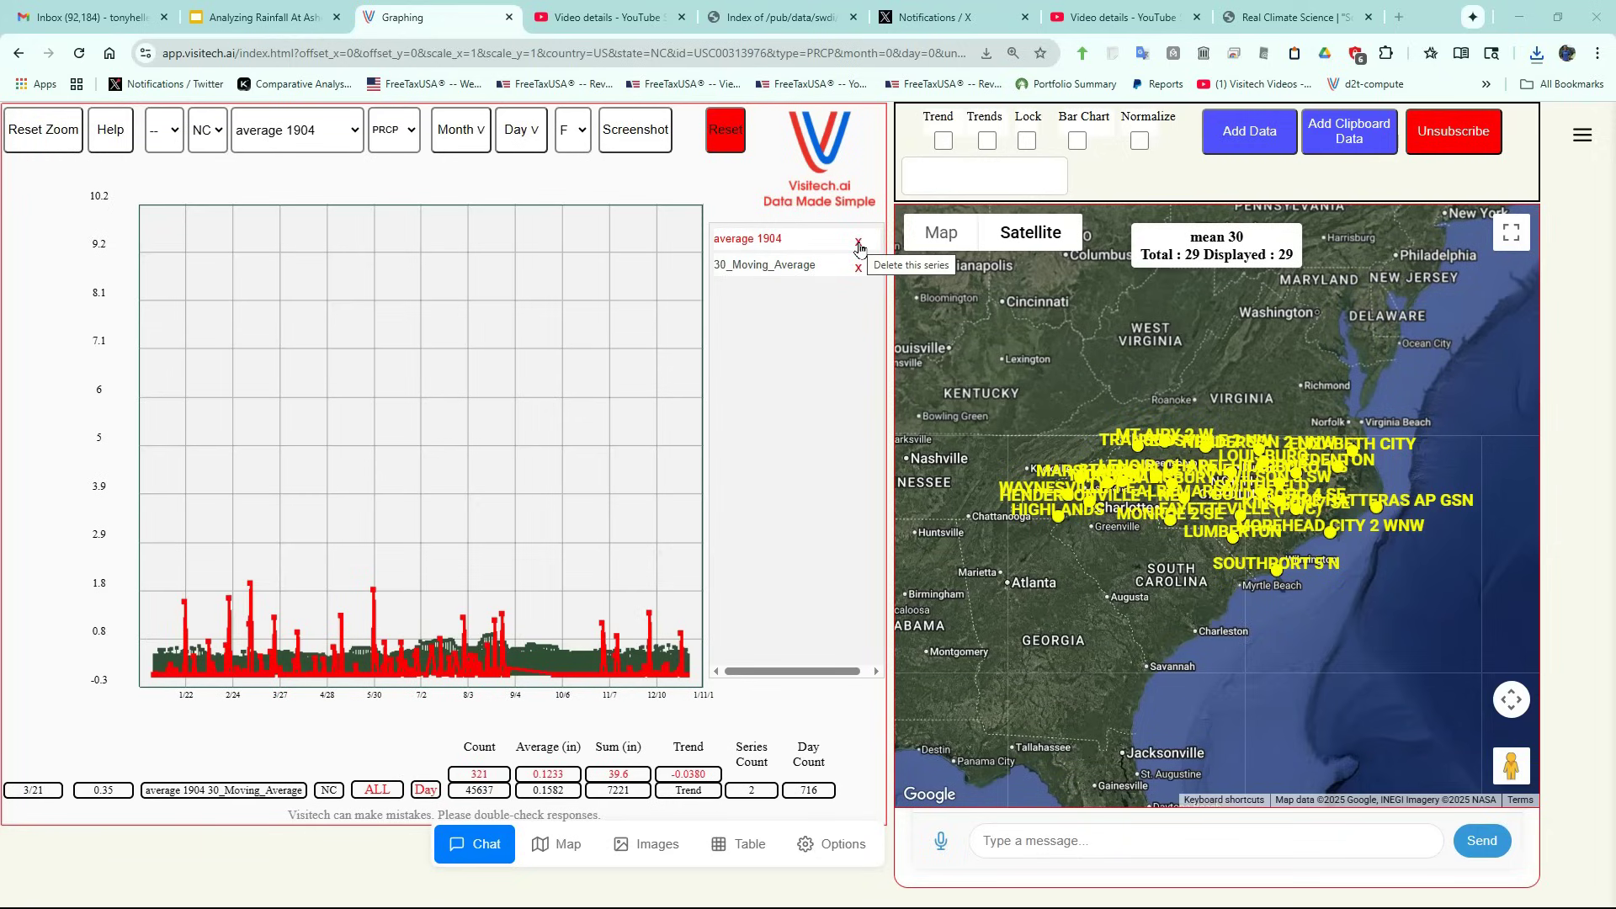
pyautogui.click(858, 244)
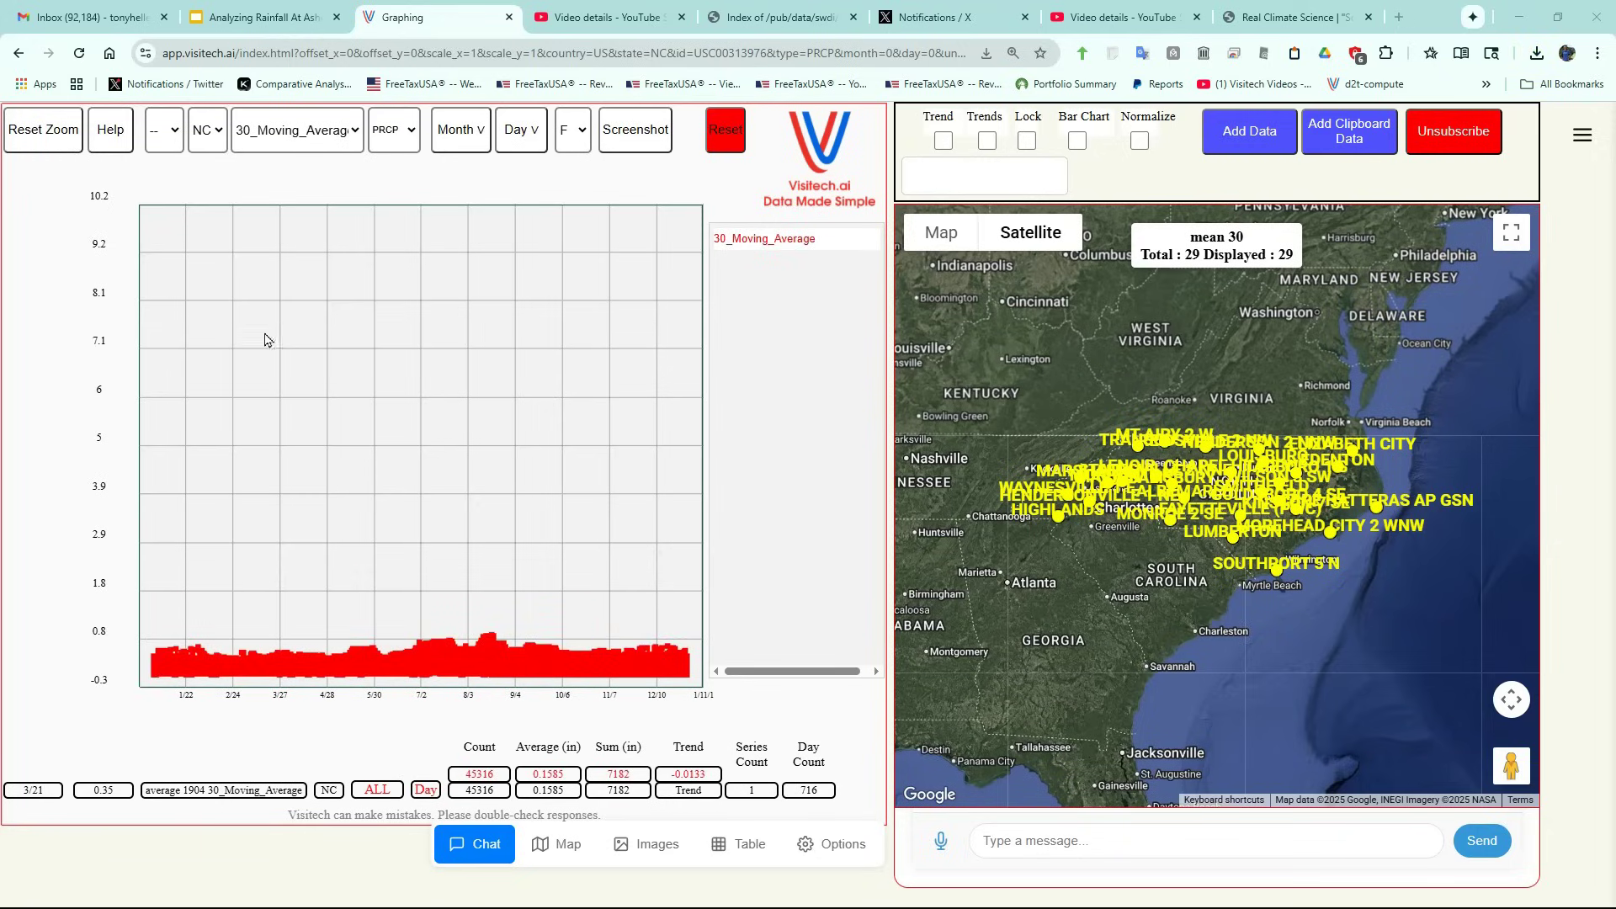
# Reset Zoom to fit the 30-day moving average and read its peak of 0.86 near 8/20.
pyautogui.click(51, 142)
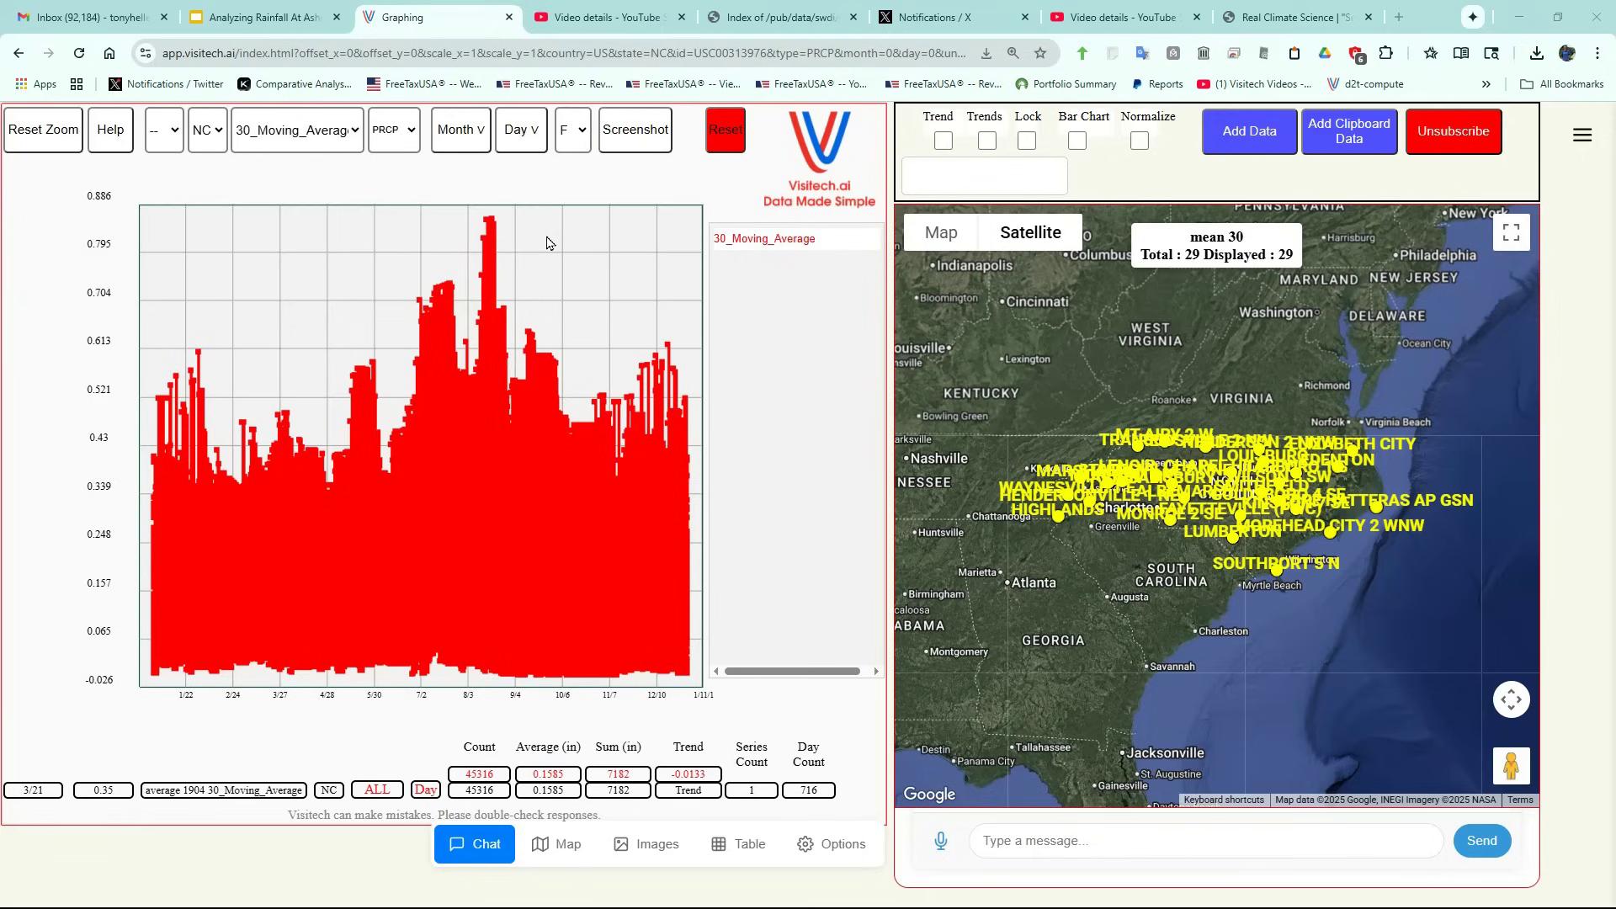
pyautogui.moveTo(494, 223)
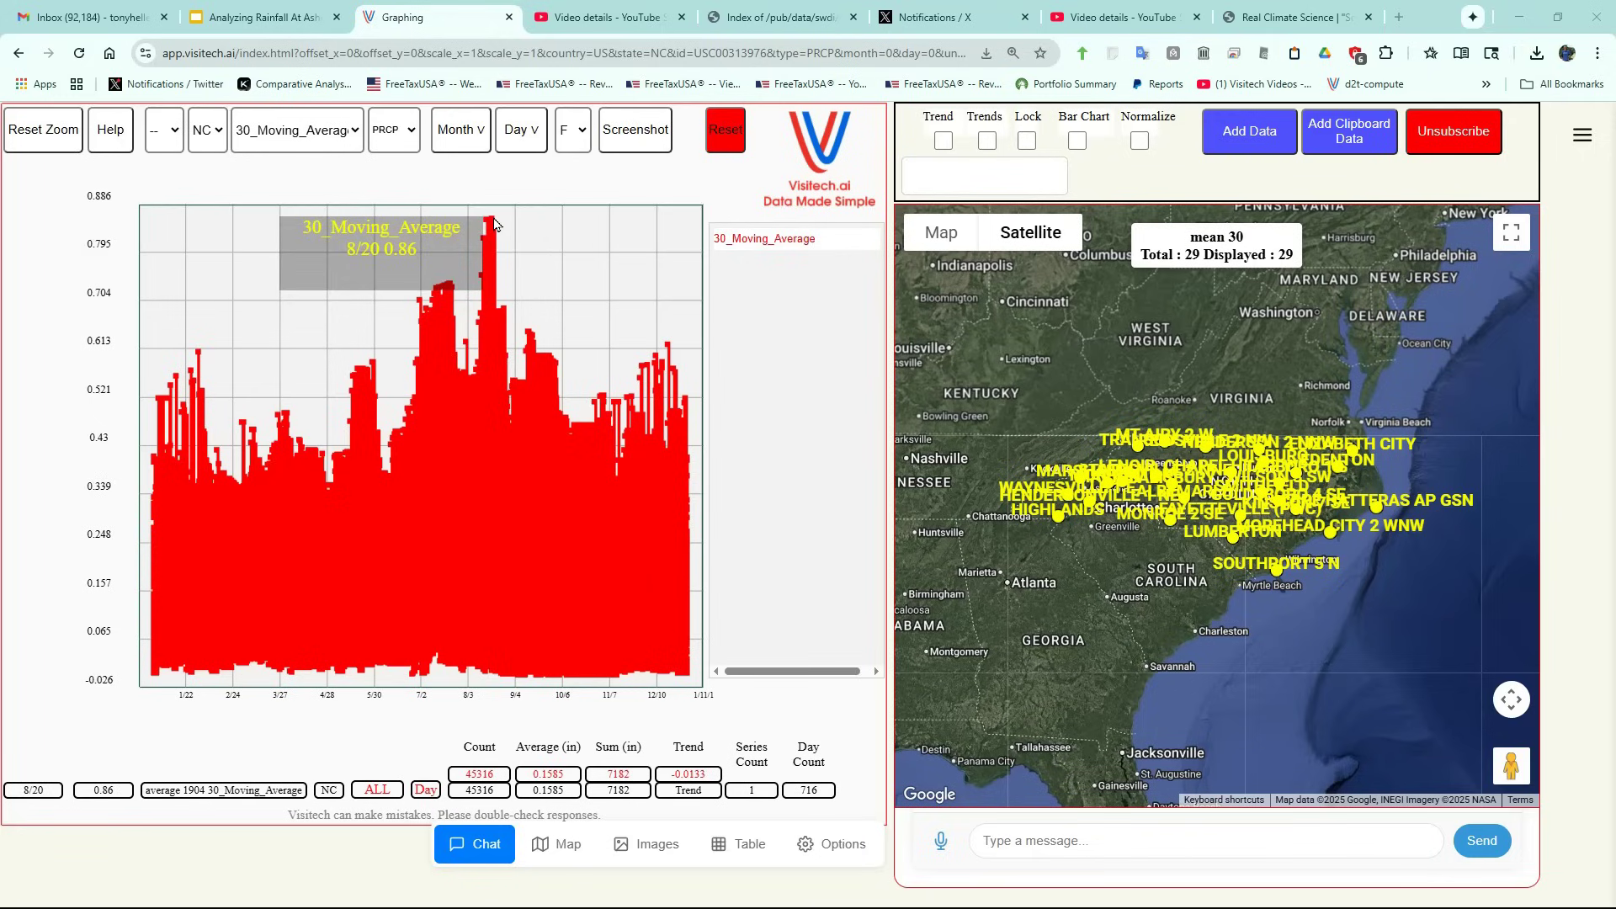
pyautogui.moveTo(440, 300)
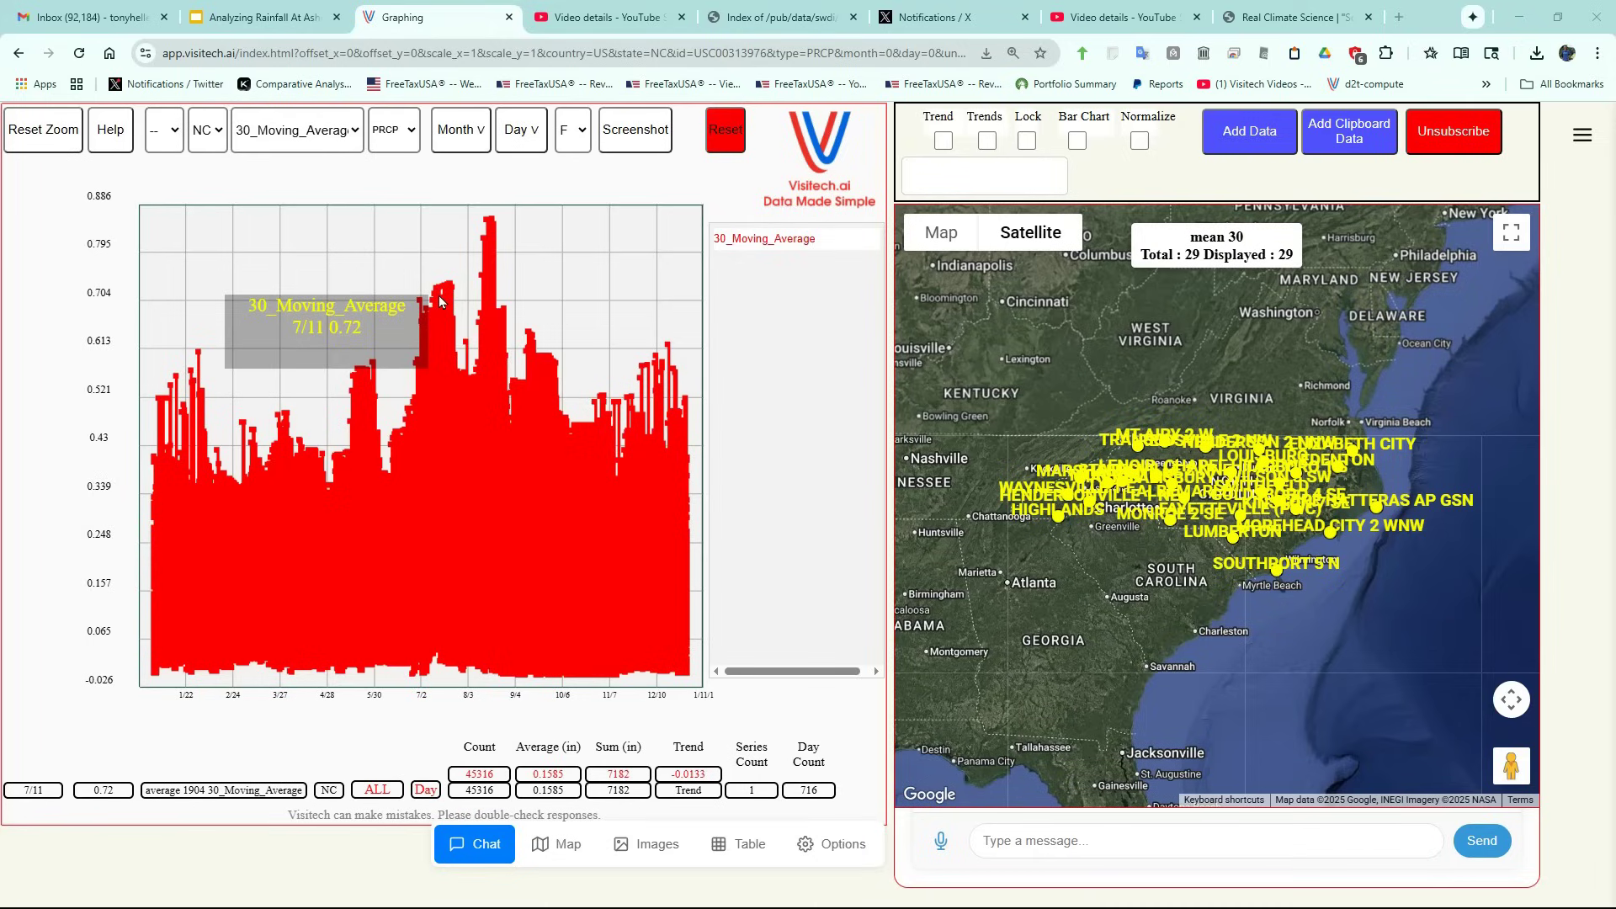
pyautogui.moveTo(365, 374)
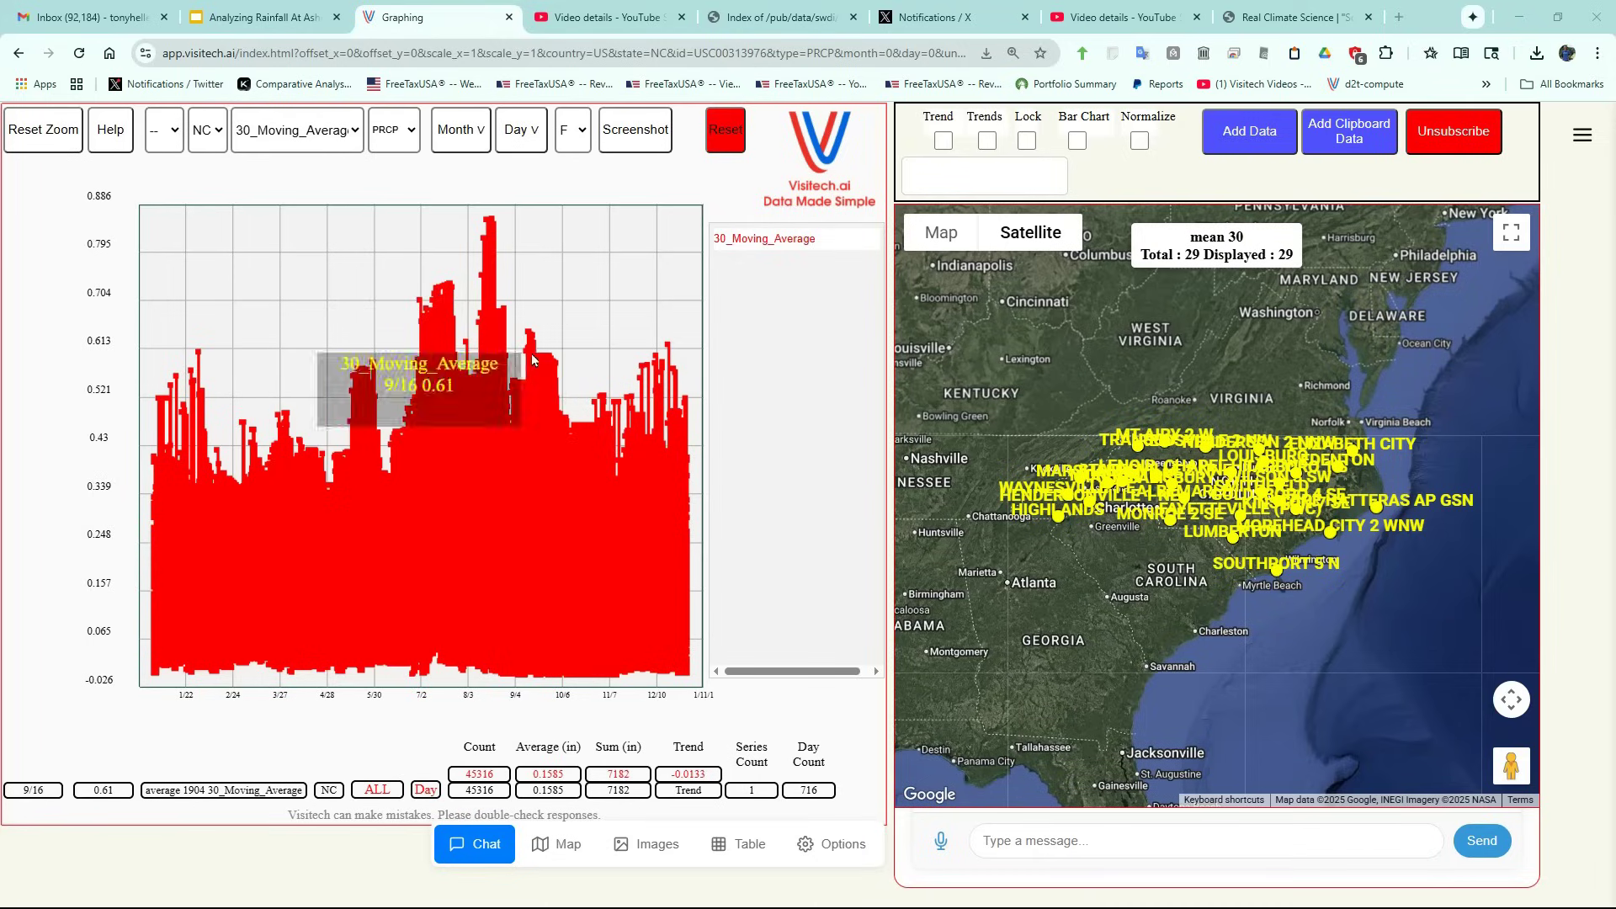
pyautogui.moveTo(531, 338)
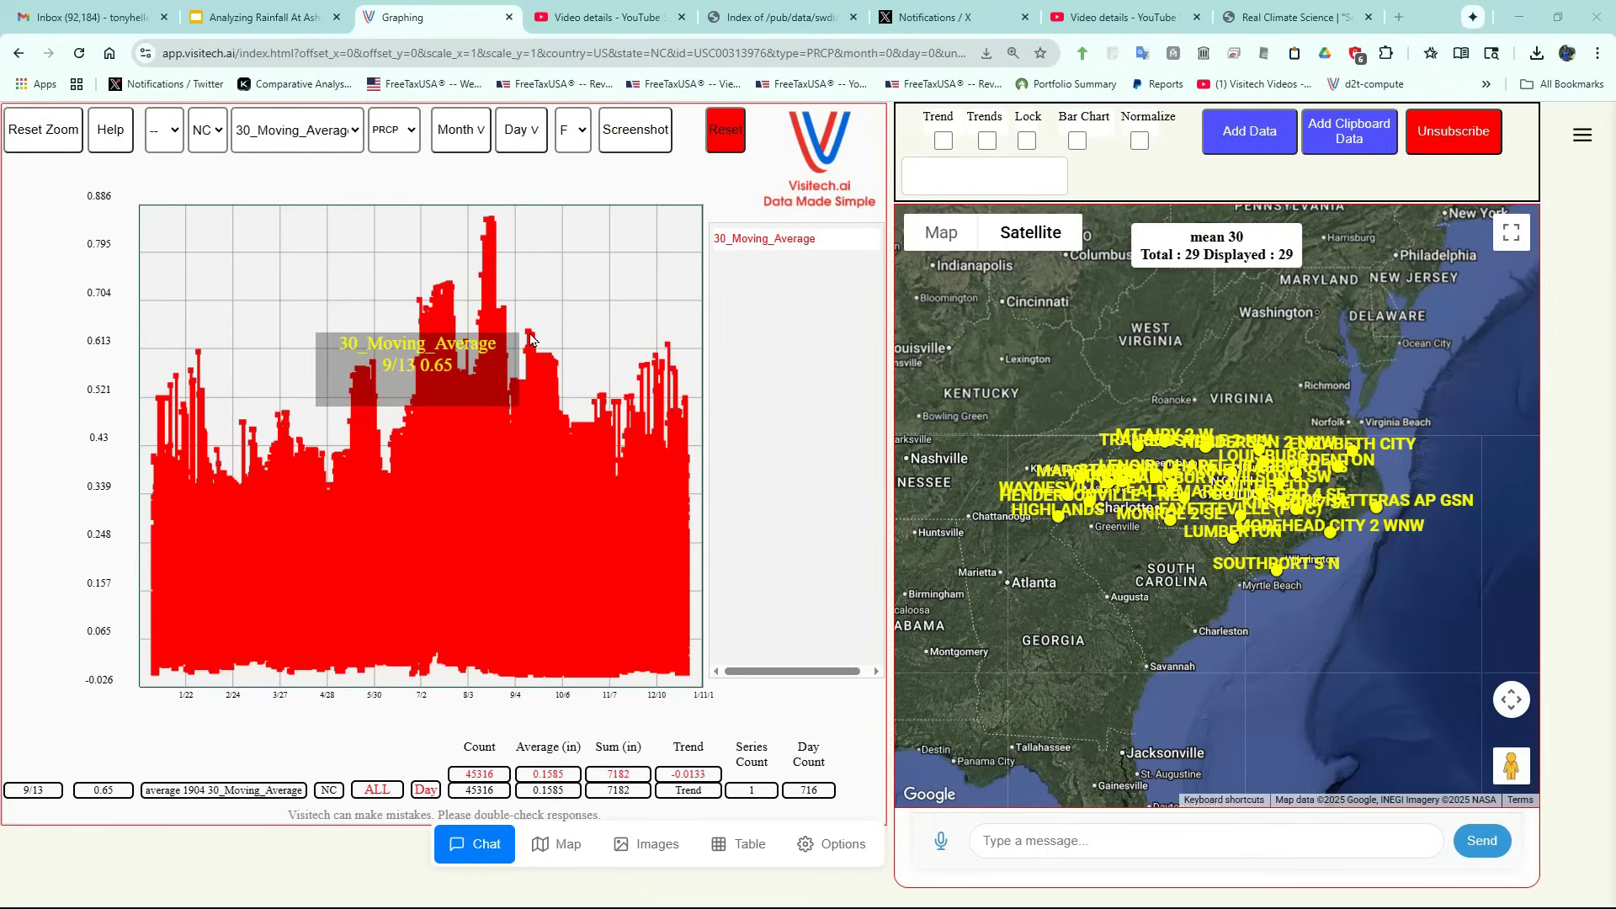